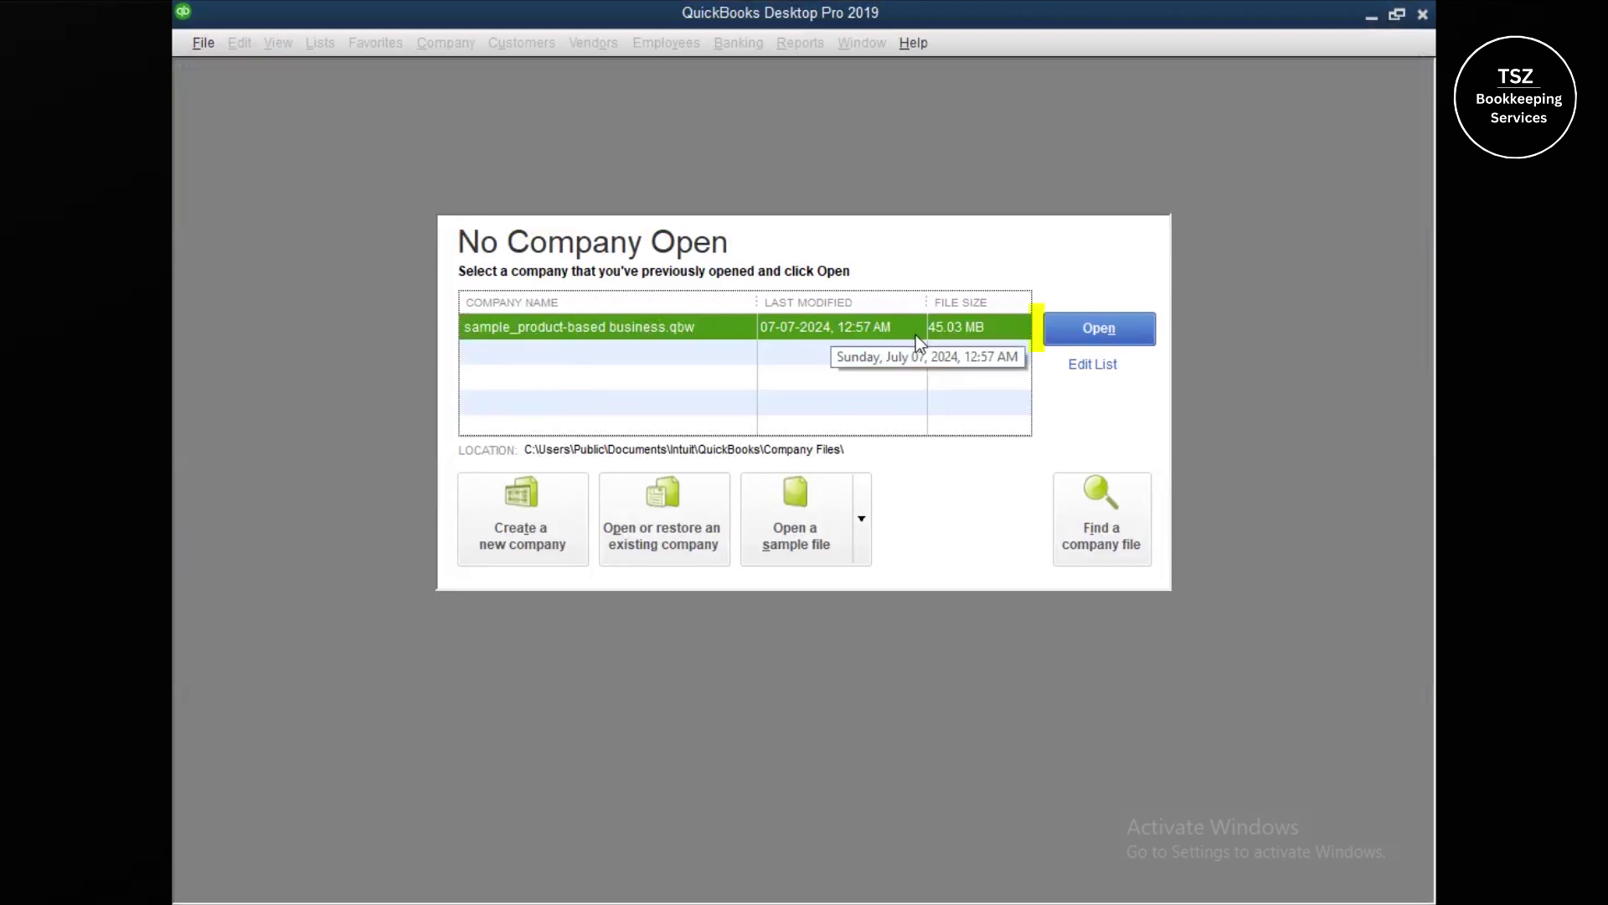
# Step: Open the company file sample_product-based business.qbw and acknowledge the sample file notice
pyautogui.click(1081, 328)
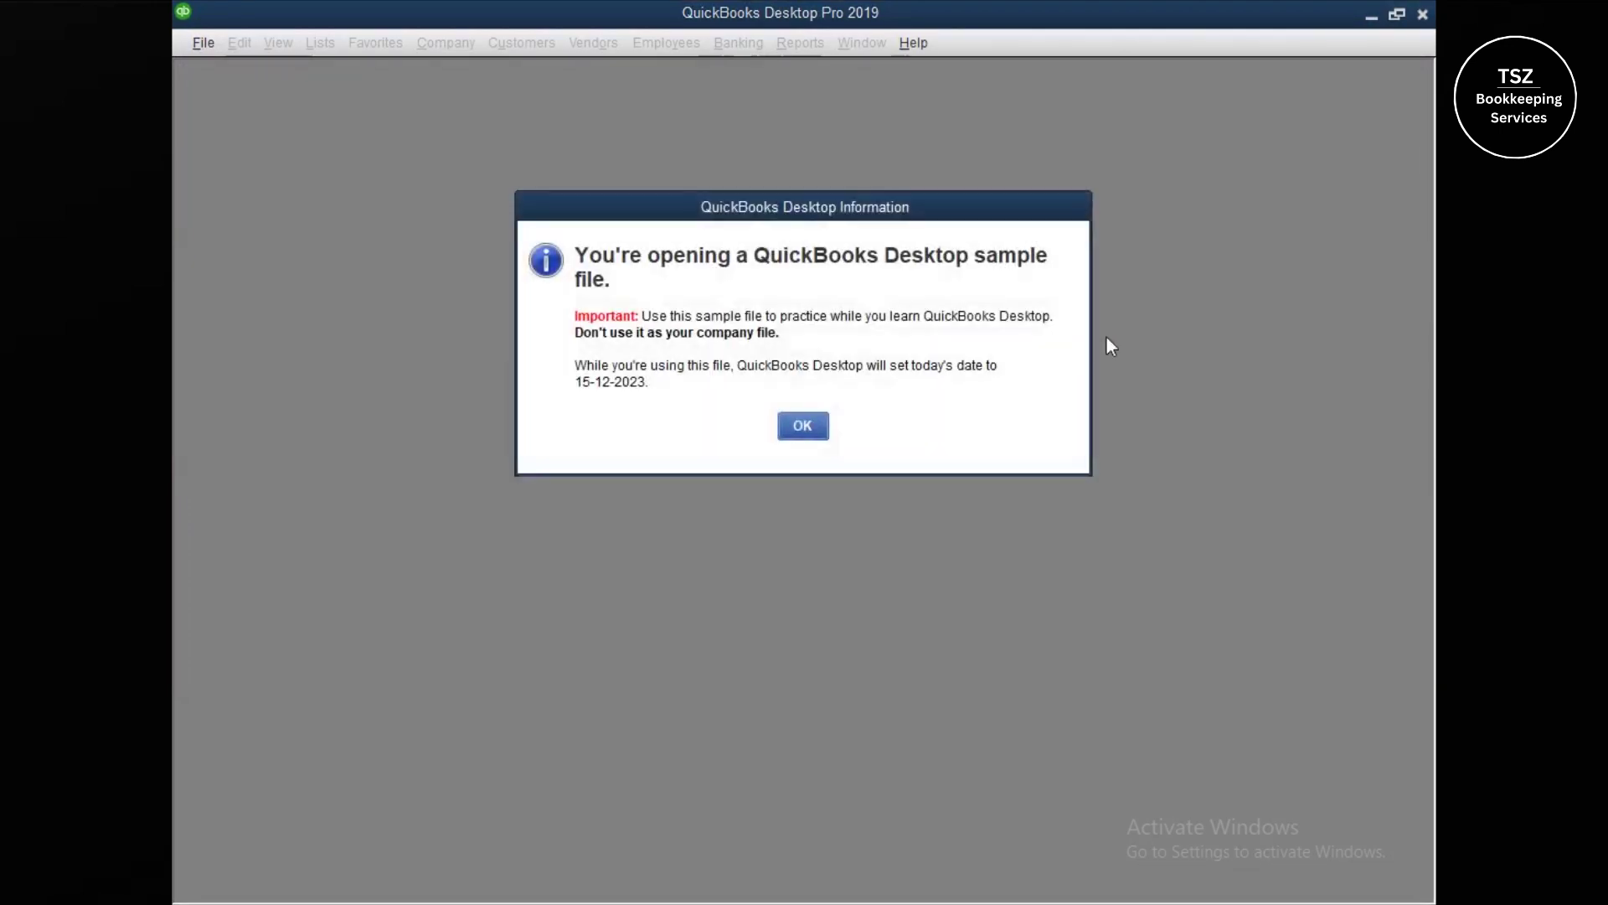
pyautogui.click(805, 429)
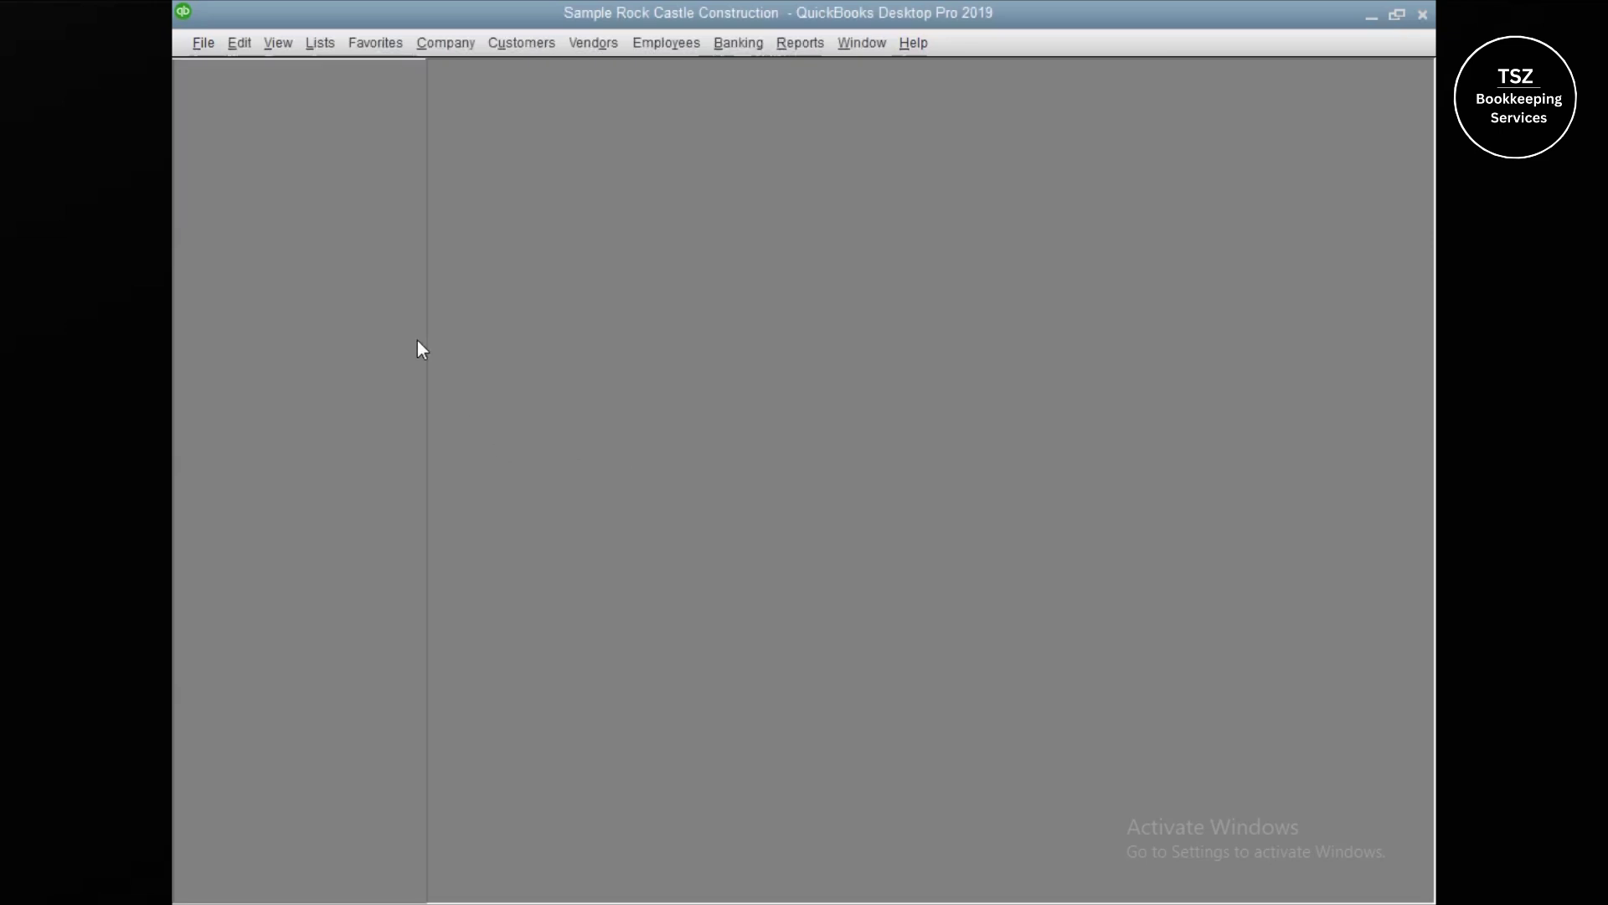
pyautogui.click(330, 270)
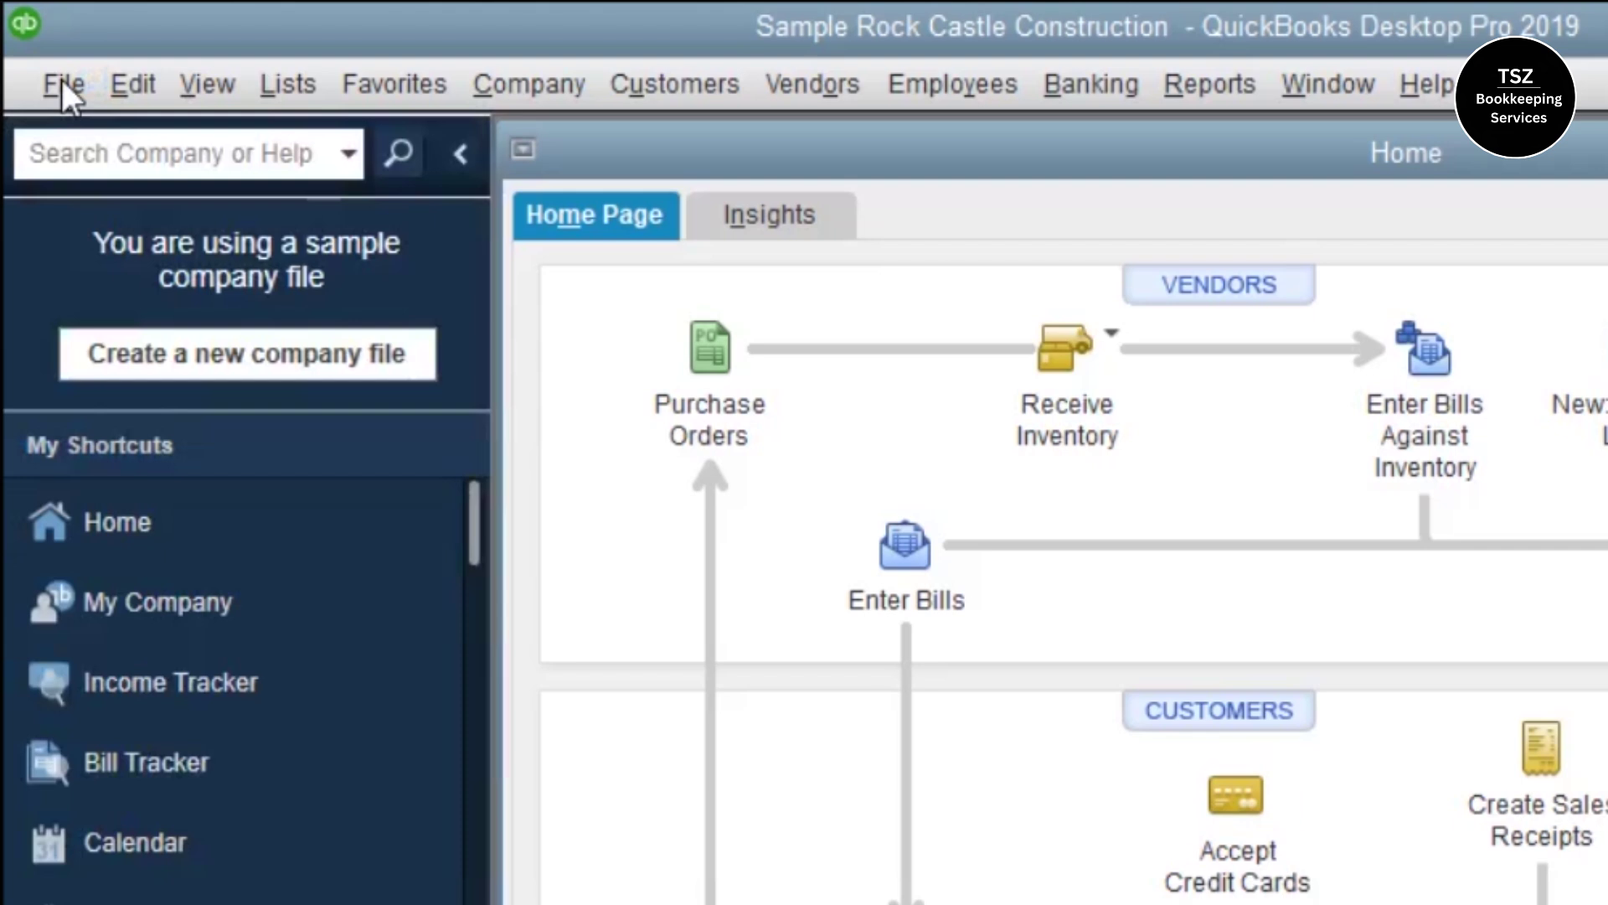
# Step: Create a local backup of the company file immediately, saving it as a QBW Backup (*.QBB) on Local Disk YT (F:)
pyautogui.click(62, 84)
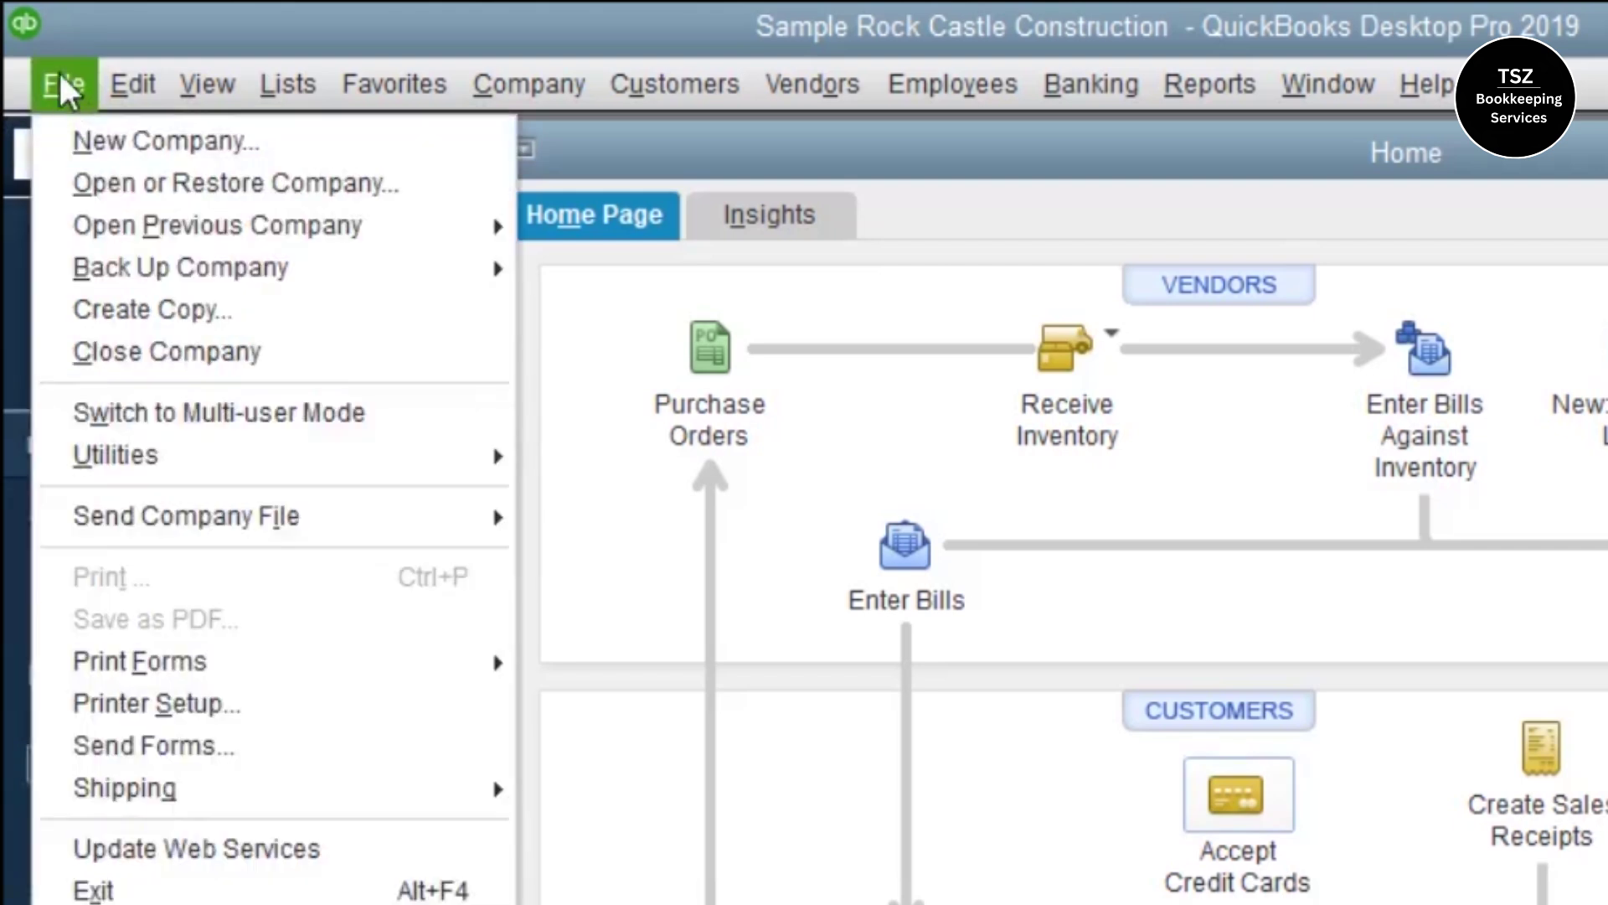
pyautogui.moveTo(117, 250)
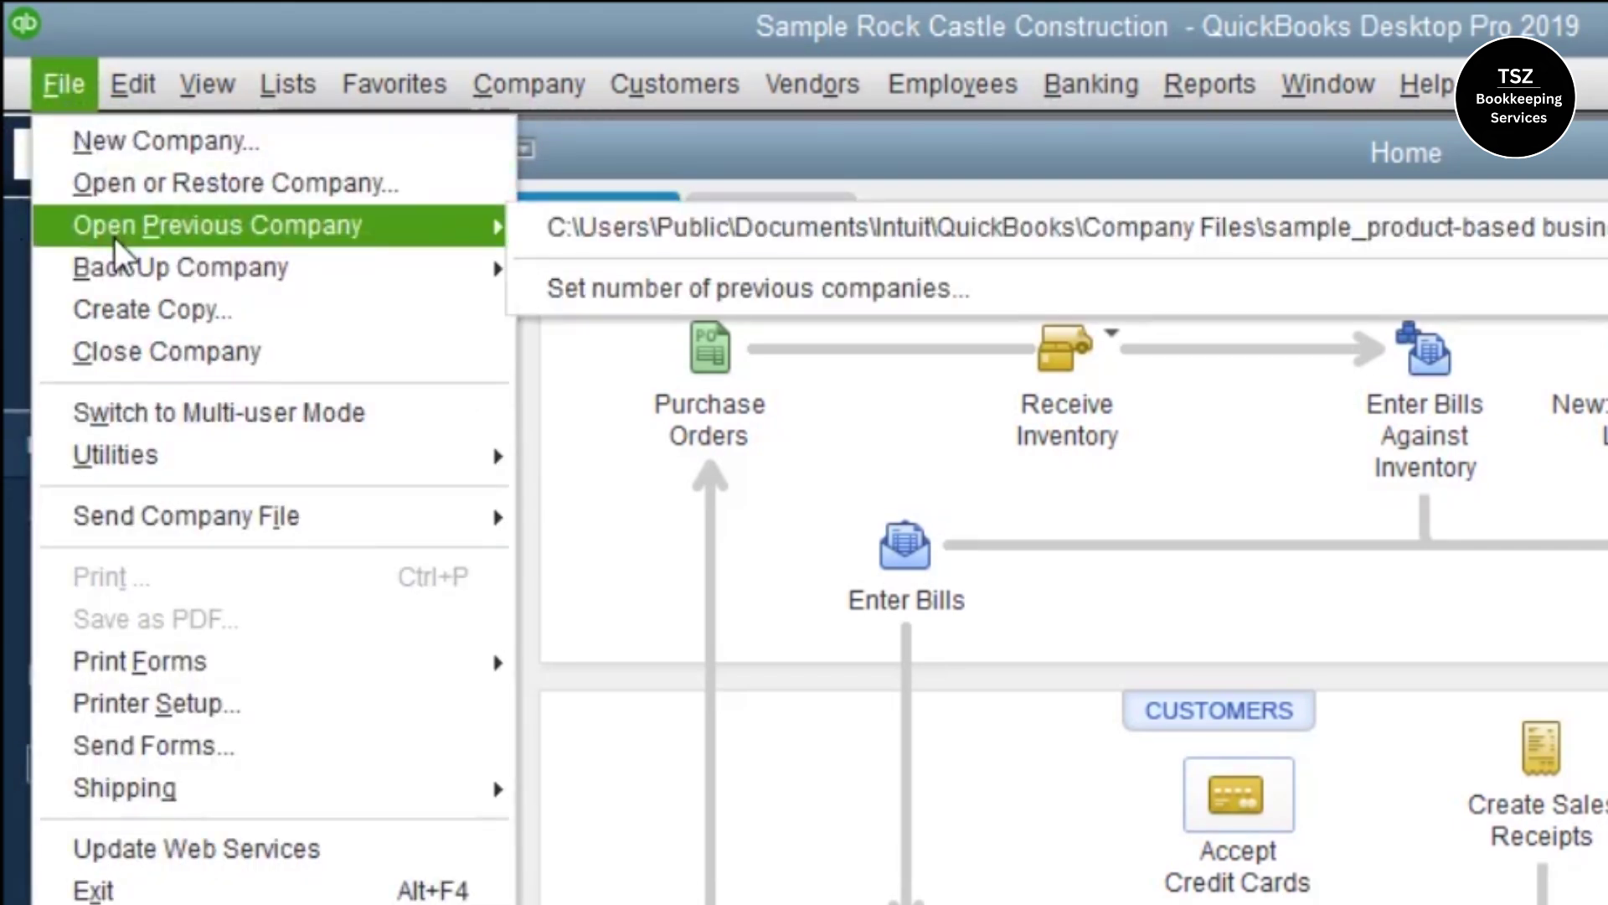
pyautogui.moveTo(179, 277)
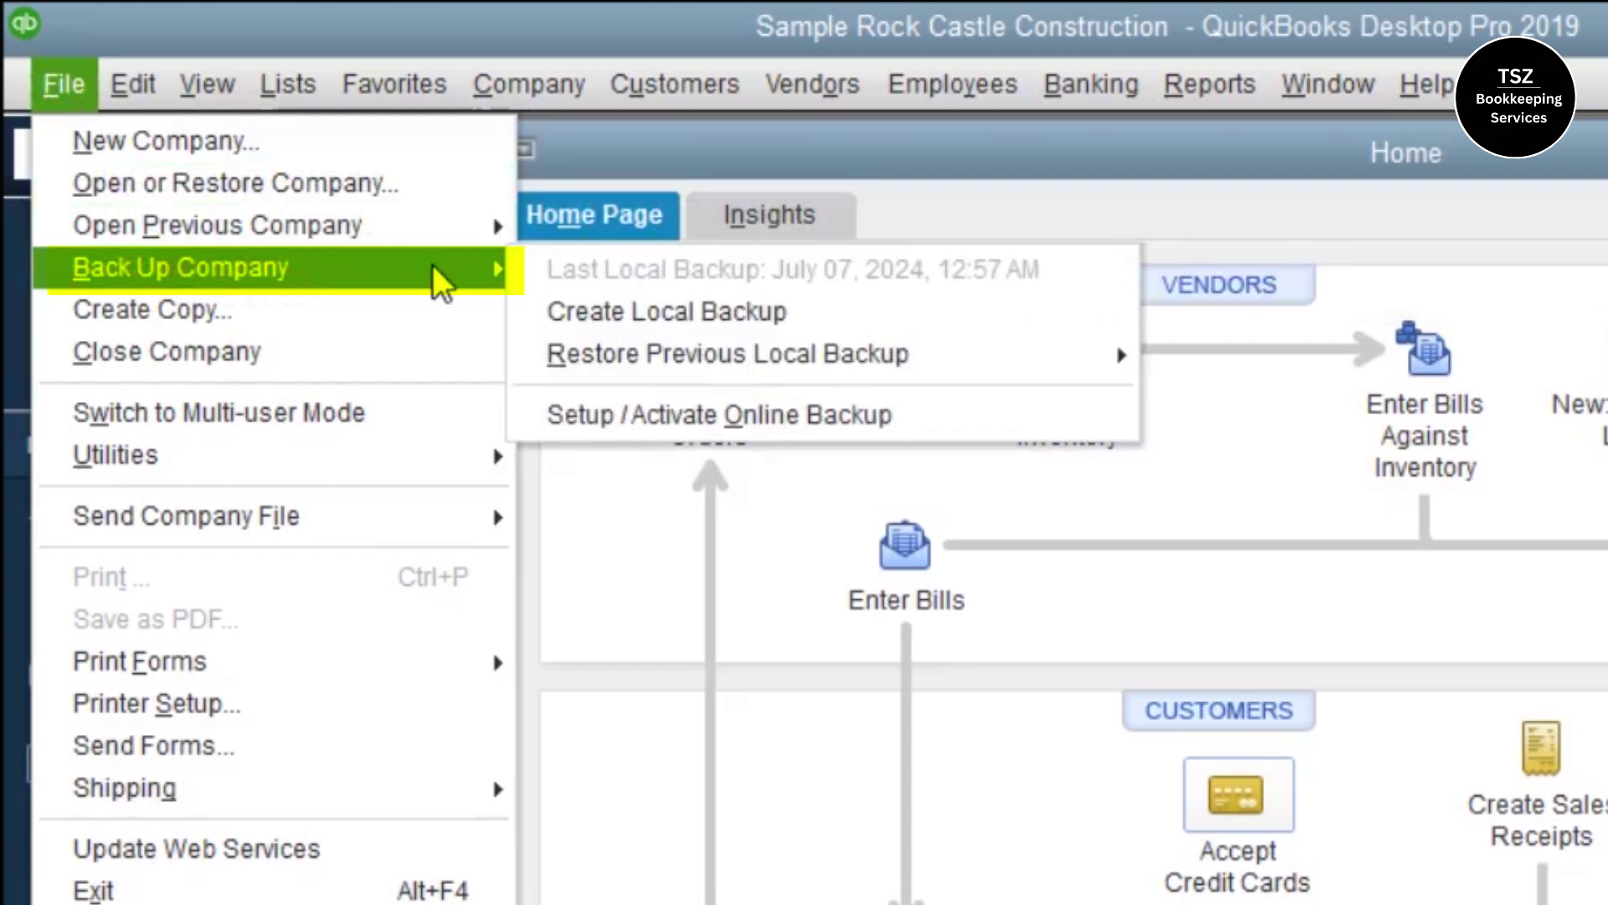
pyautogui.click(641, 310)
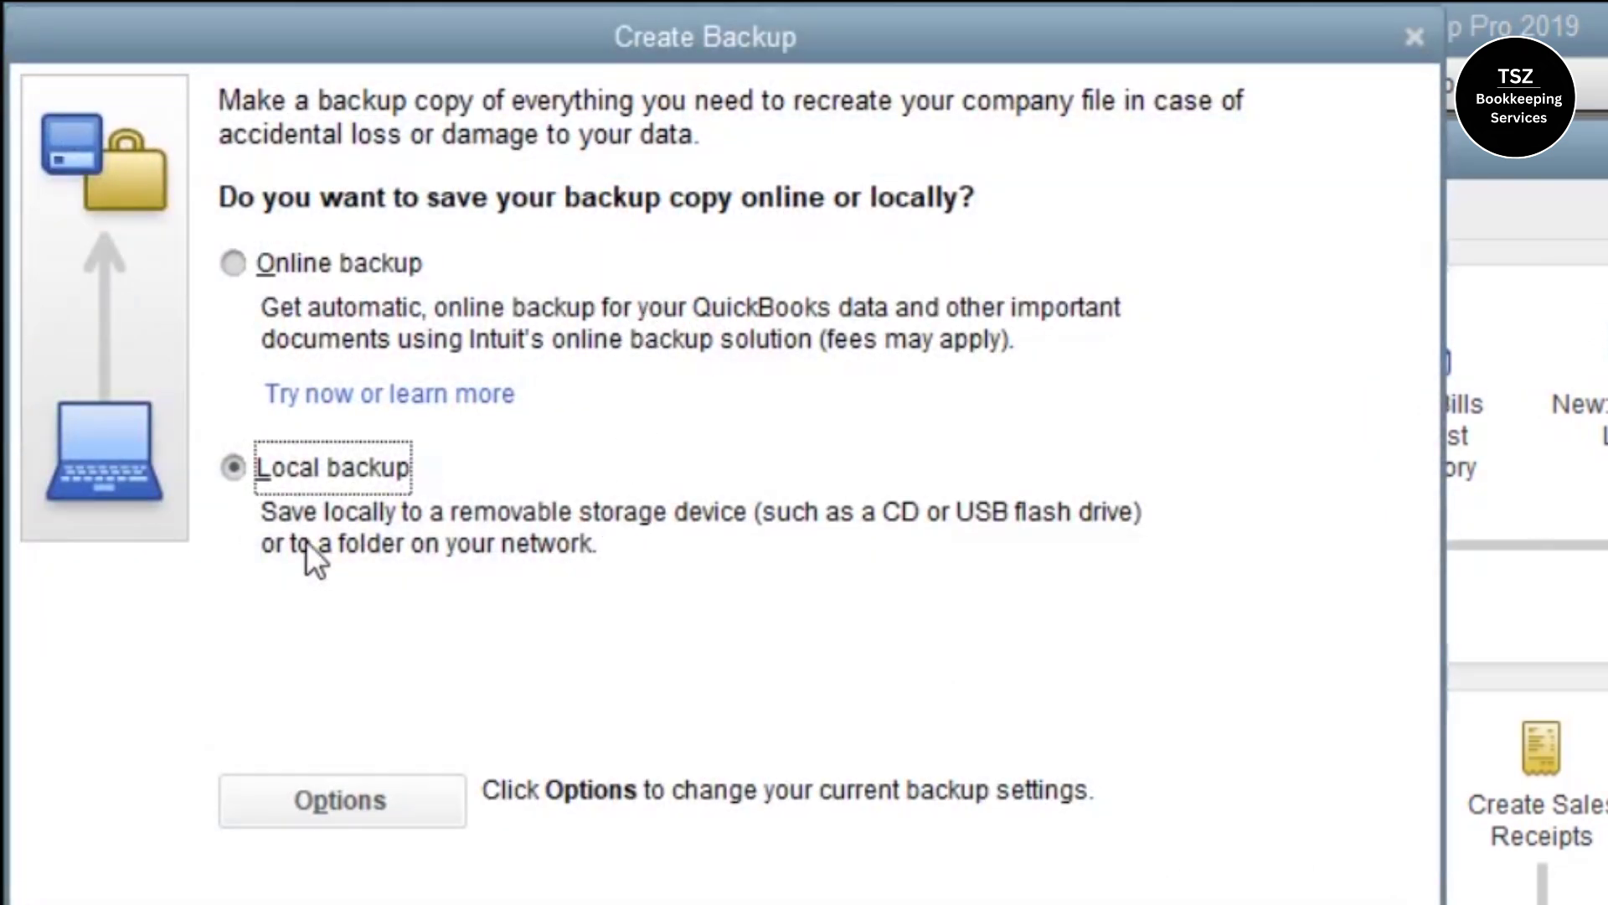
pyautogui.click(252, 478)
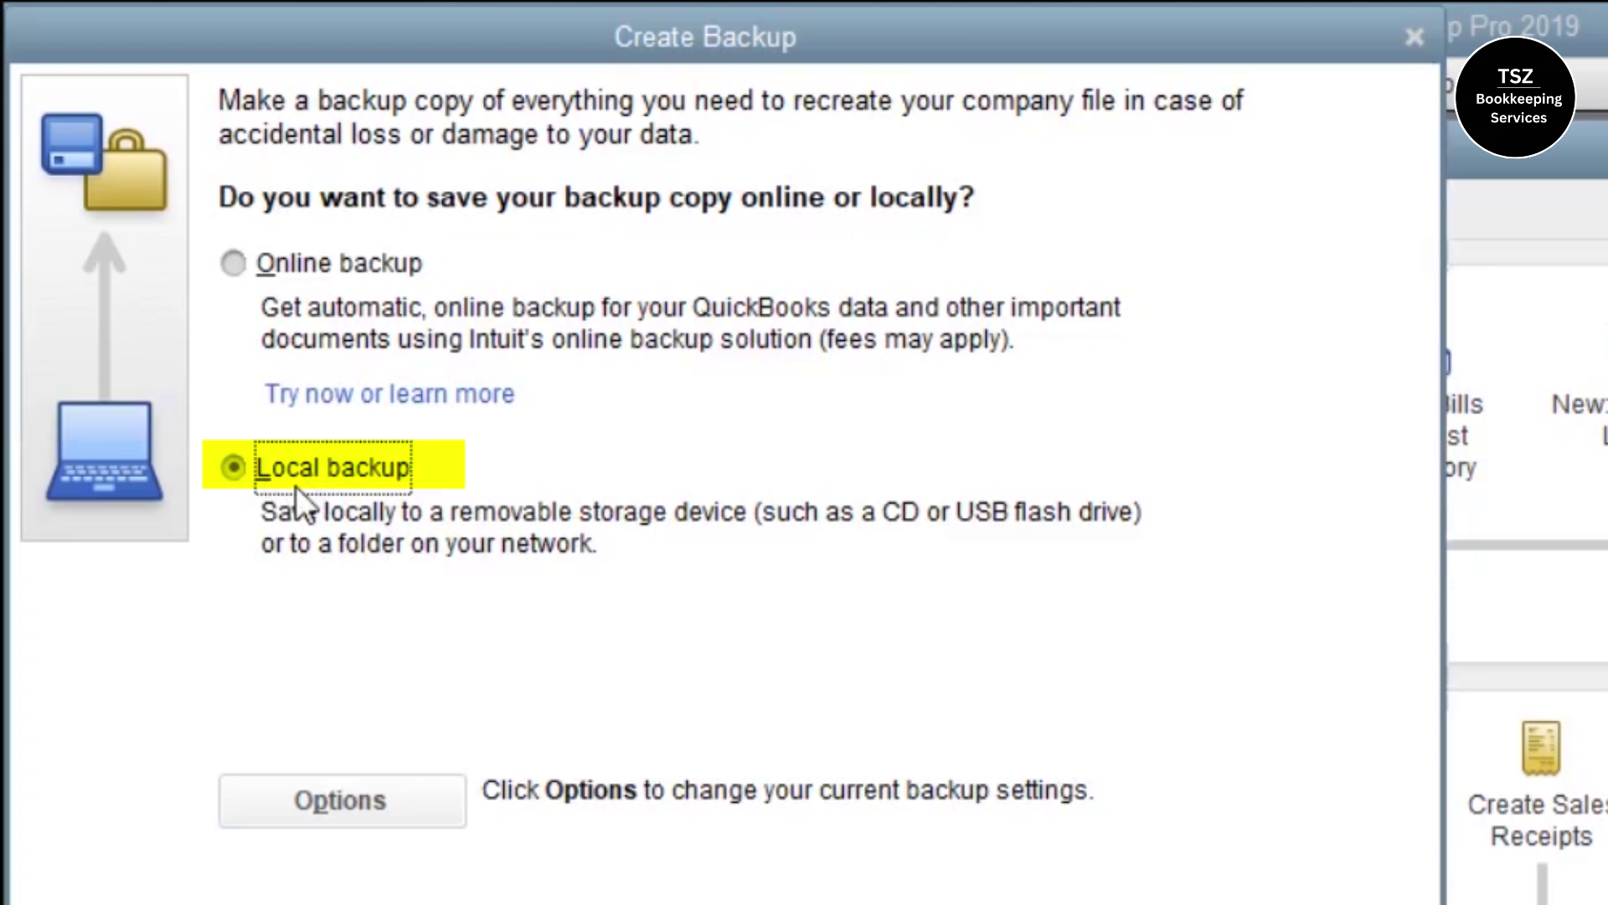
pyautogui.click(295, 762)
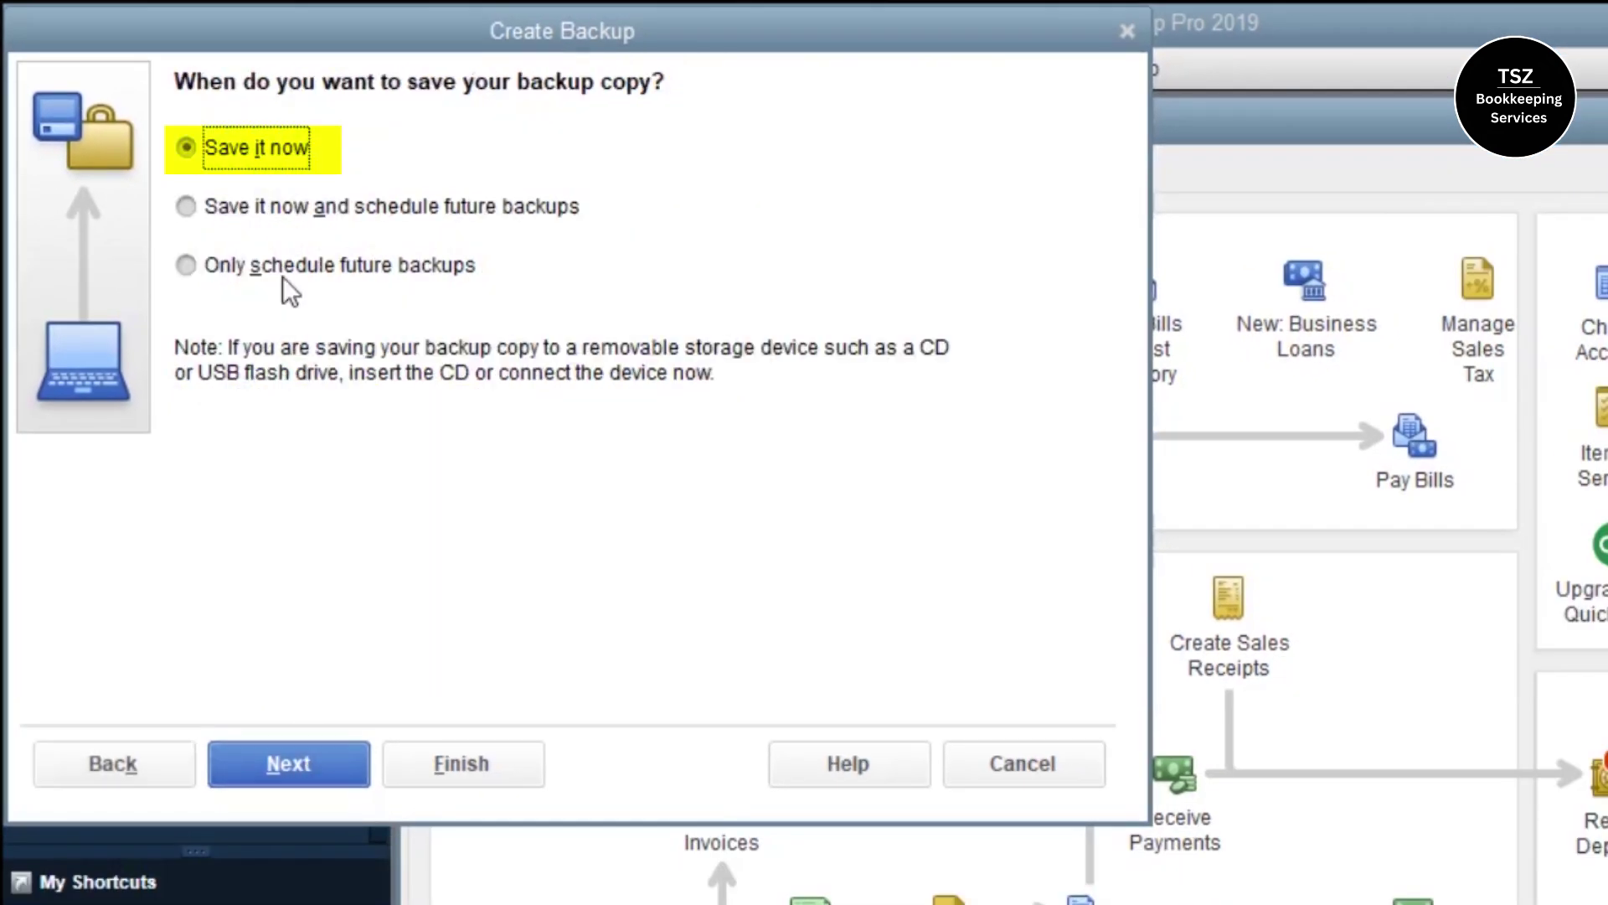
pyautogui.click(313, 753)
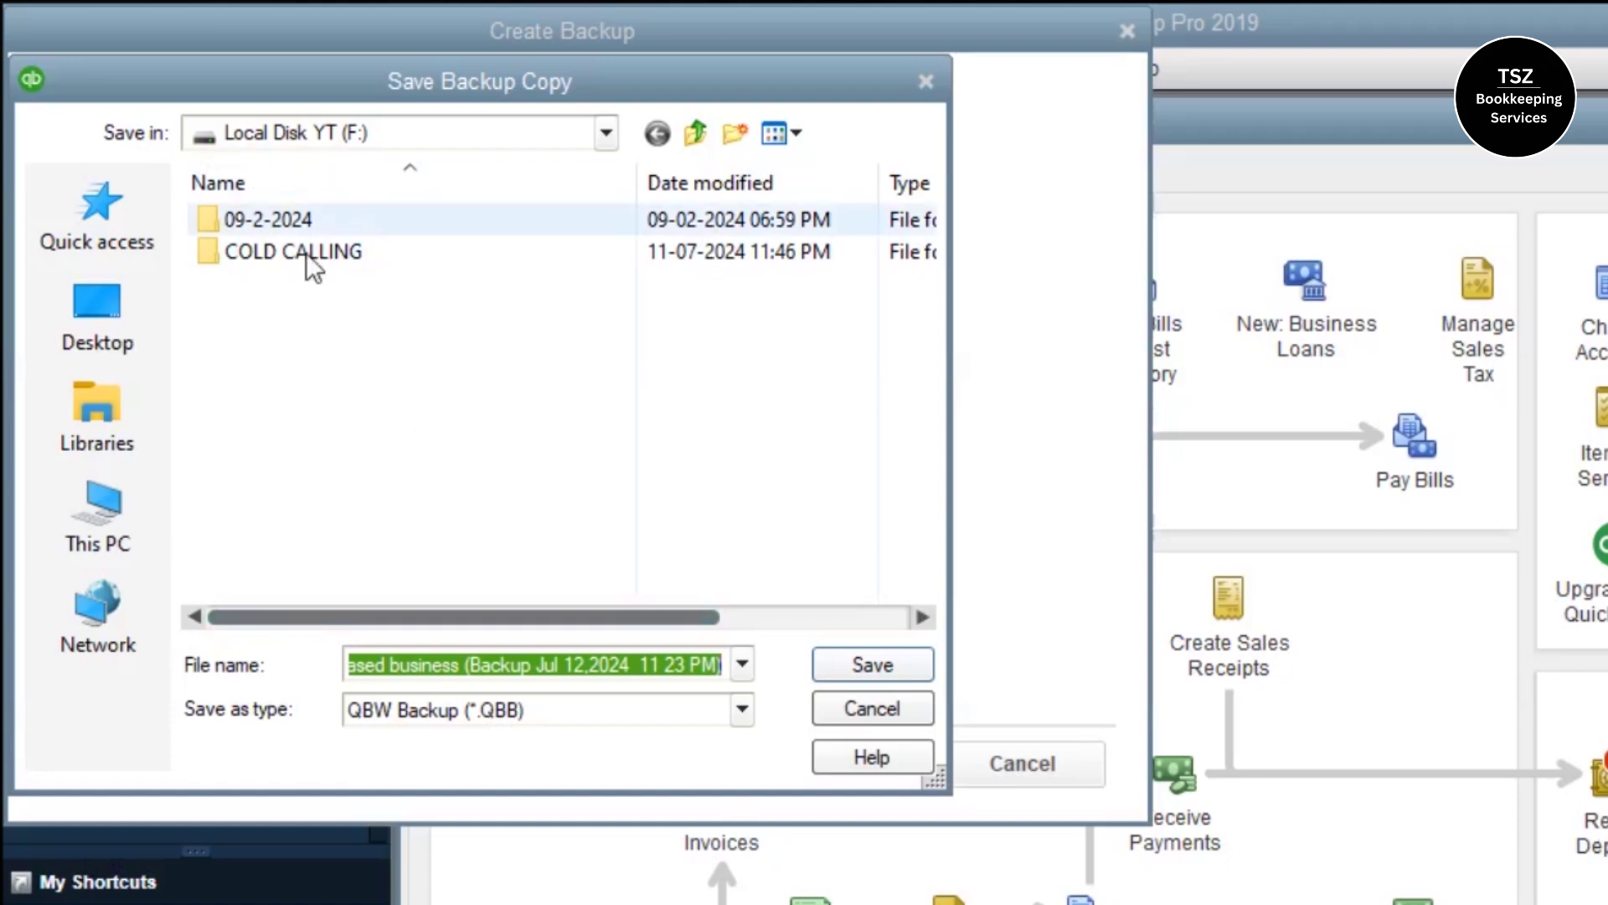
pyautogui.click(848, 661)
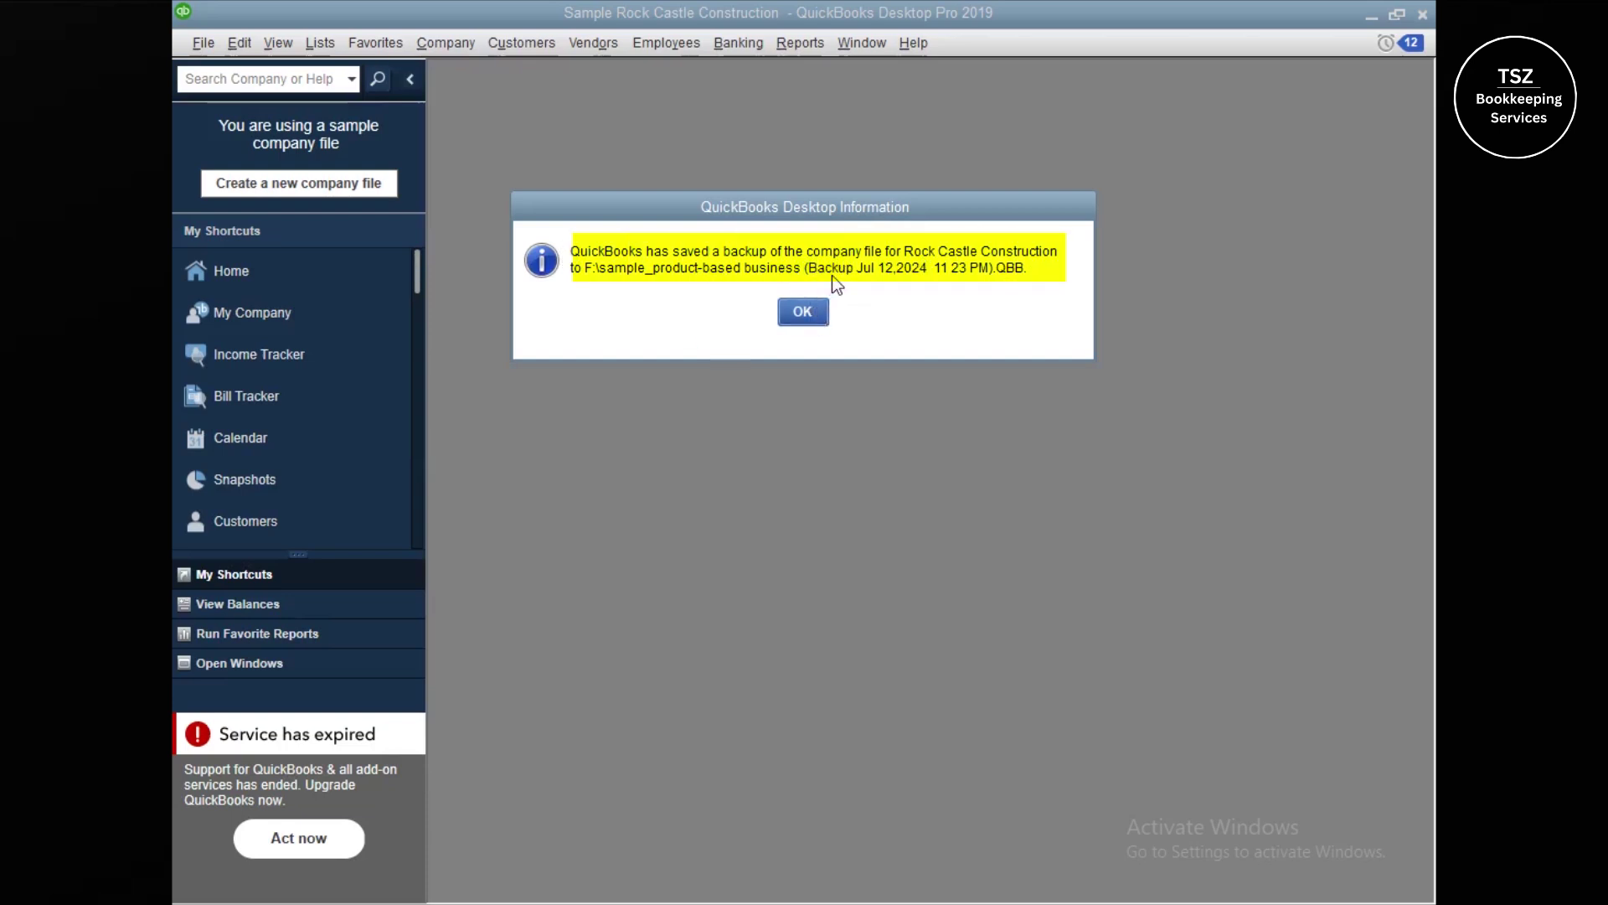
pyautogui.click(798, 313)
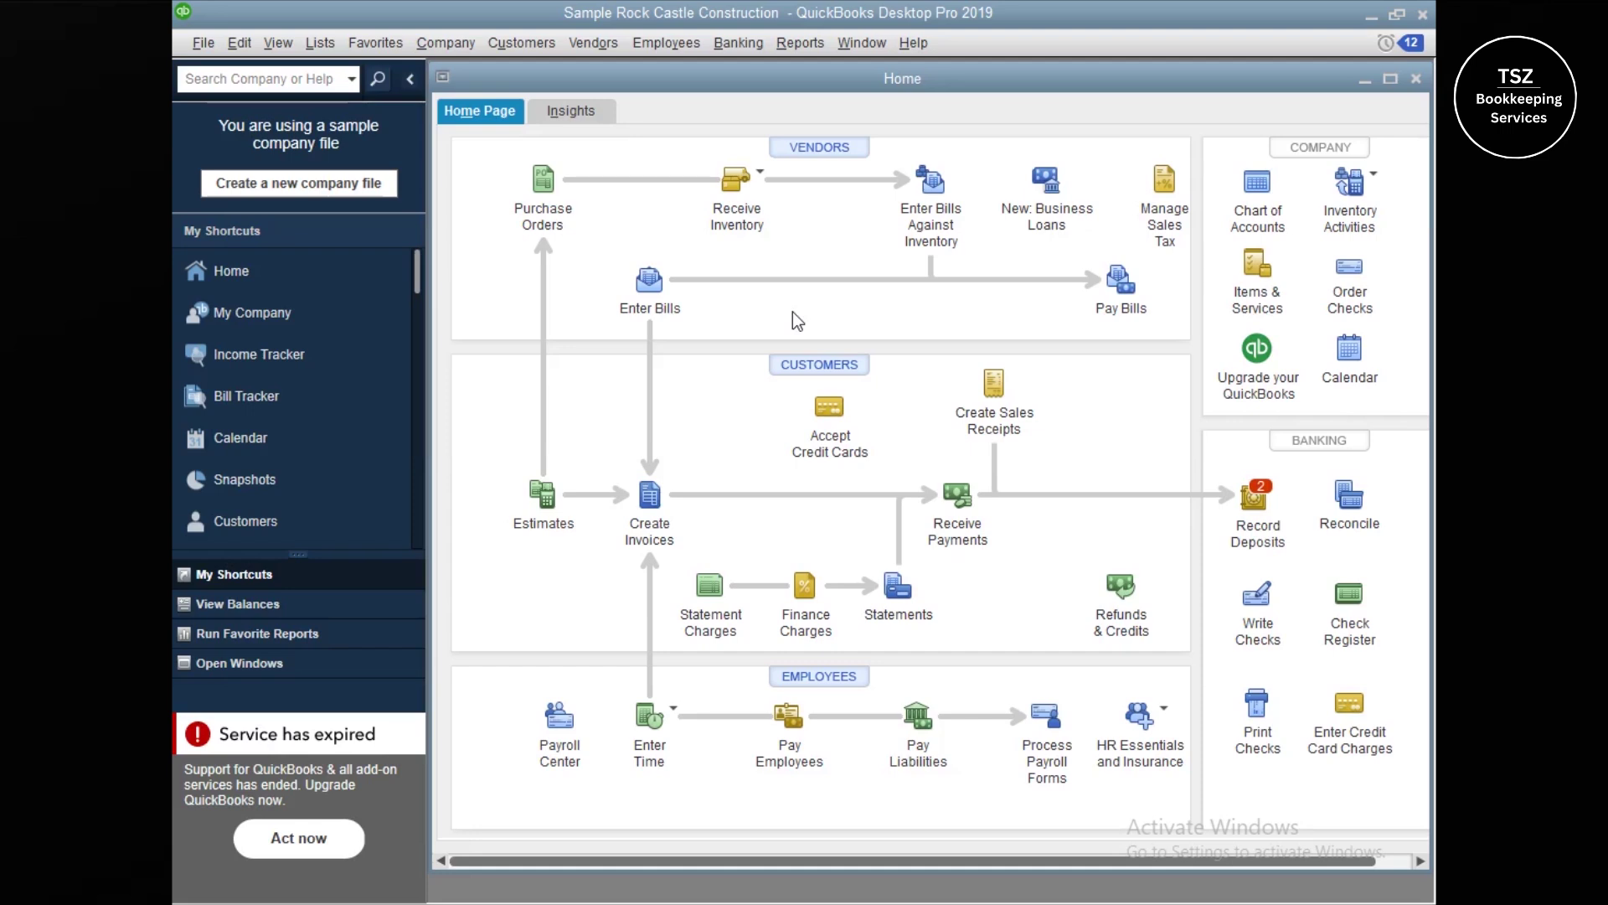
# Step: Close QuickBooks, switch to Firefox, search for "qbdt" and open the QuickBooks Downloads page
pyautogui.click(1422, 14)
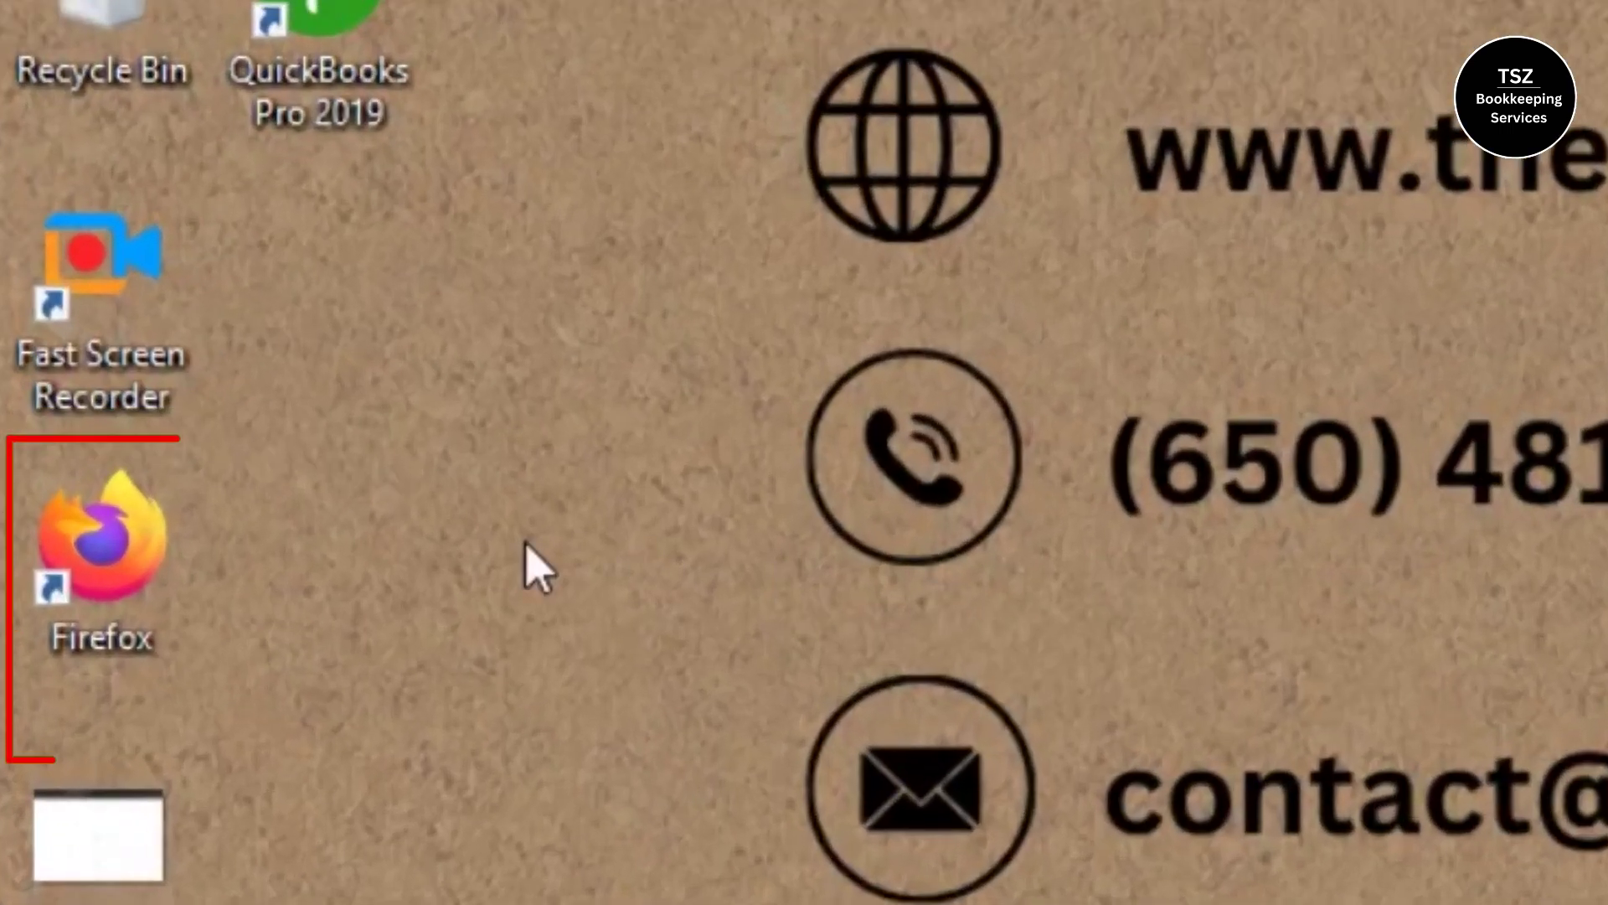
pyautogui.doubleClick(83, 557)
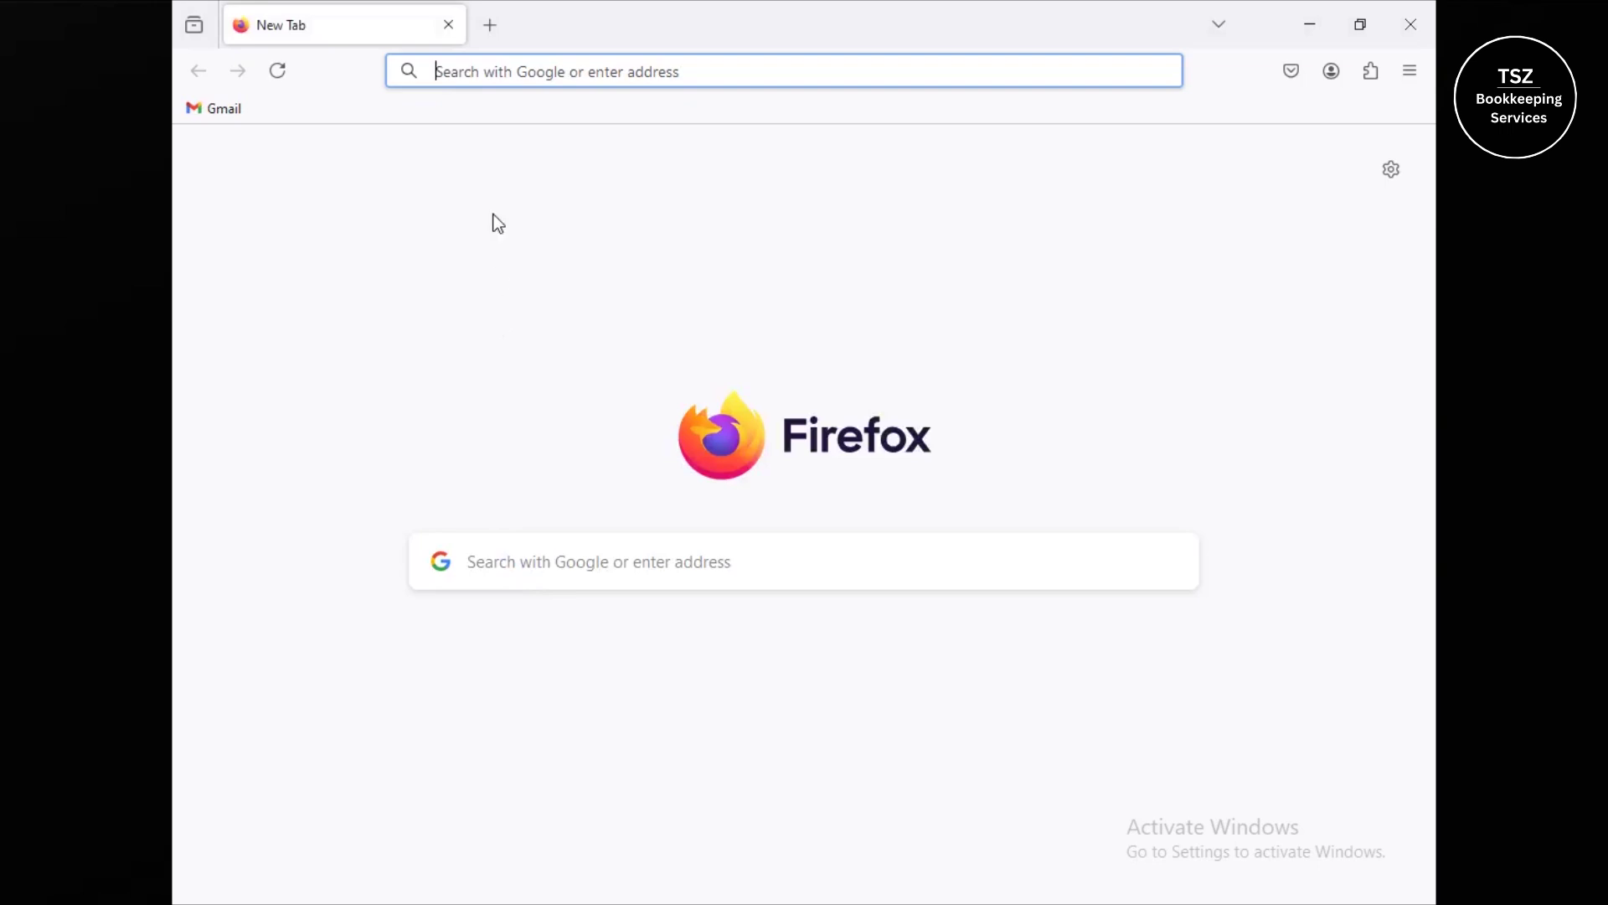
pyautogui.click(548, 69)
pyautogui.write('qbdt')
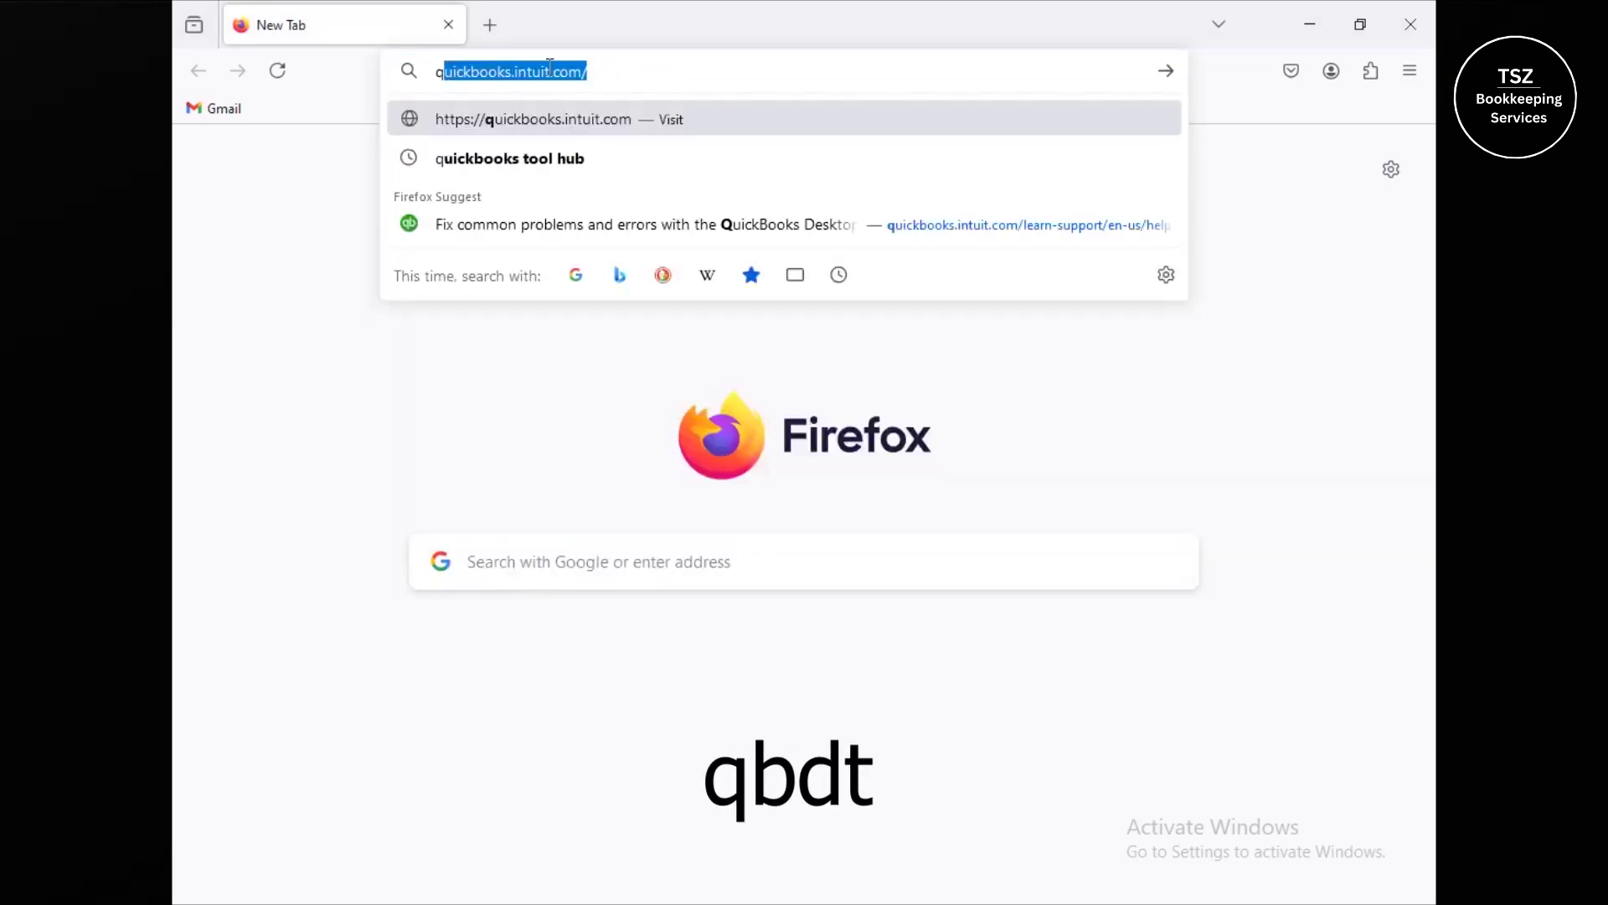
pyautogui.press('Return')
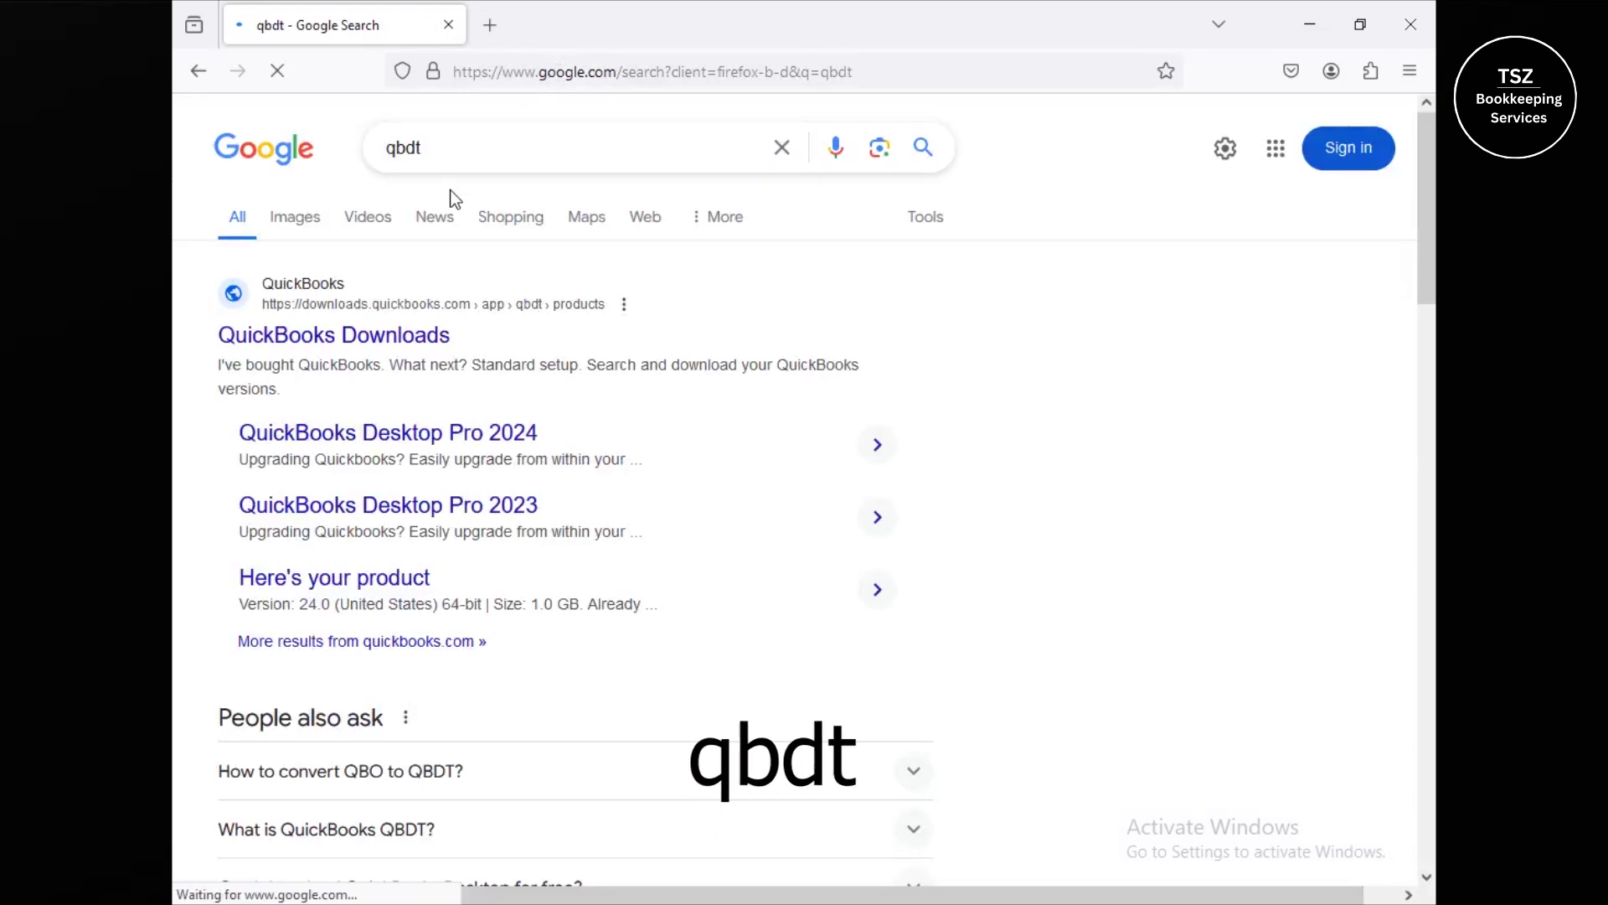
pyautogui.click(410, 333)
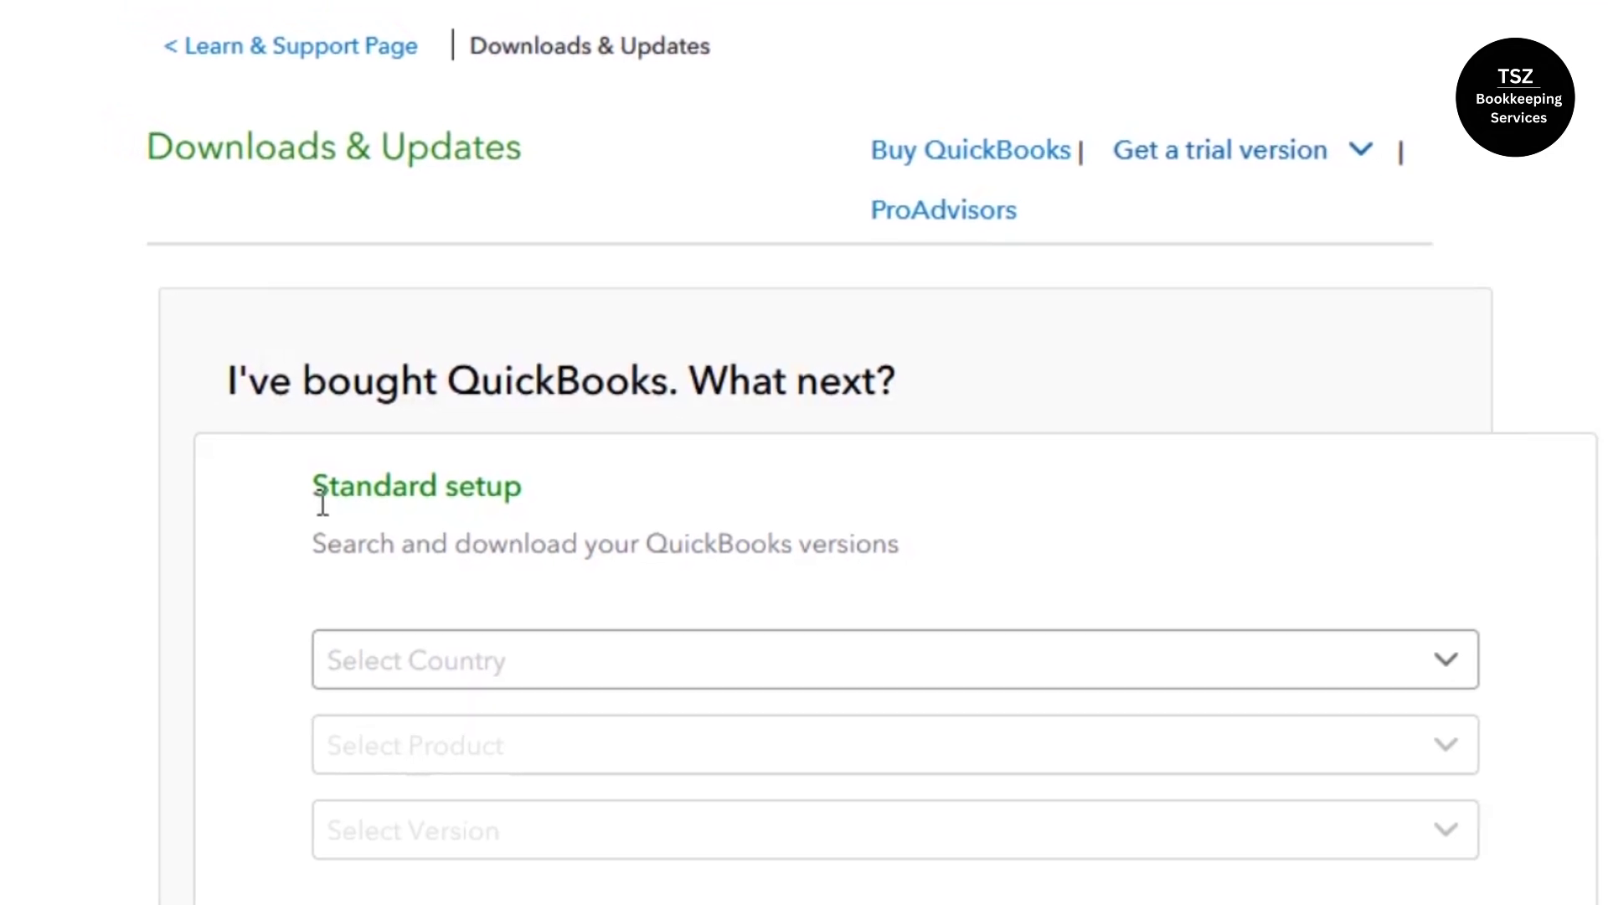
# Step: Find the United States (US) version of QuickBooks Desktop Pro 2024 and download its installer
pyautogui.click(413, 680)
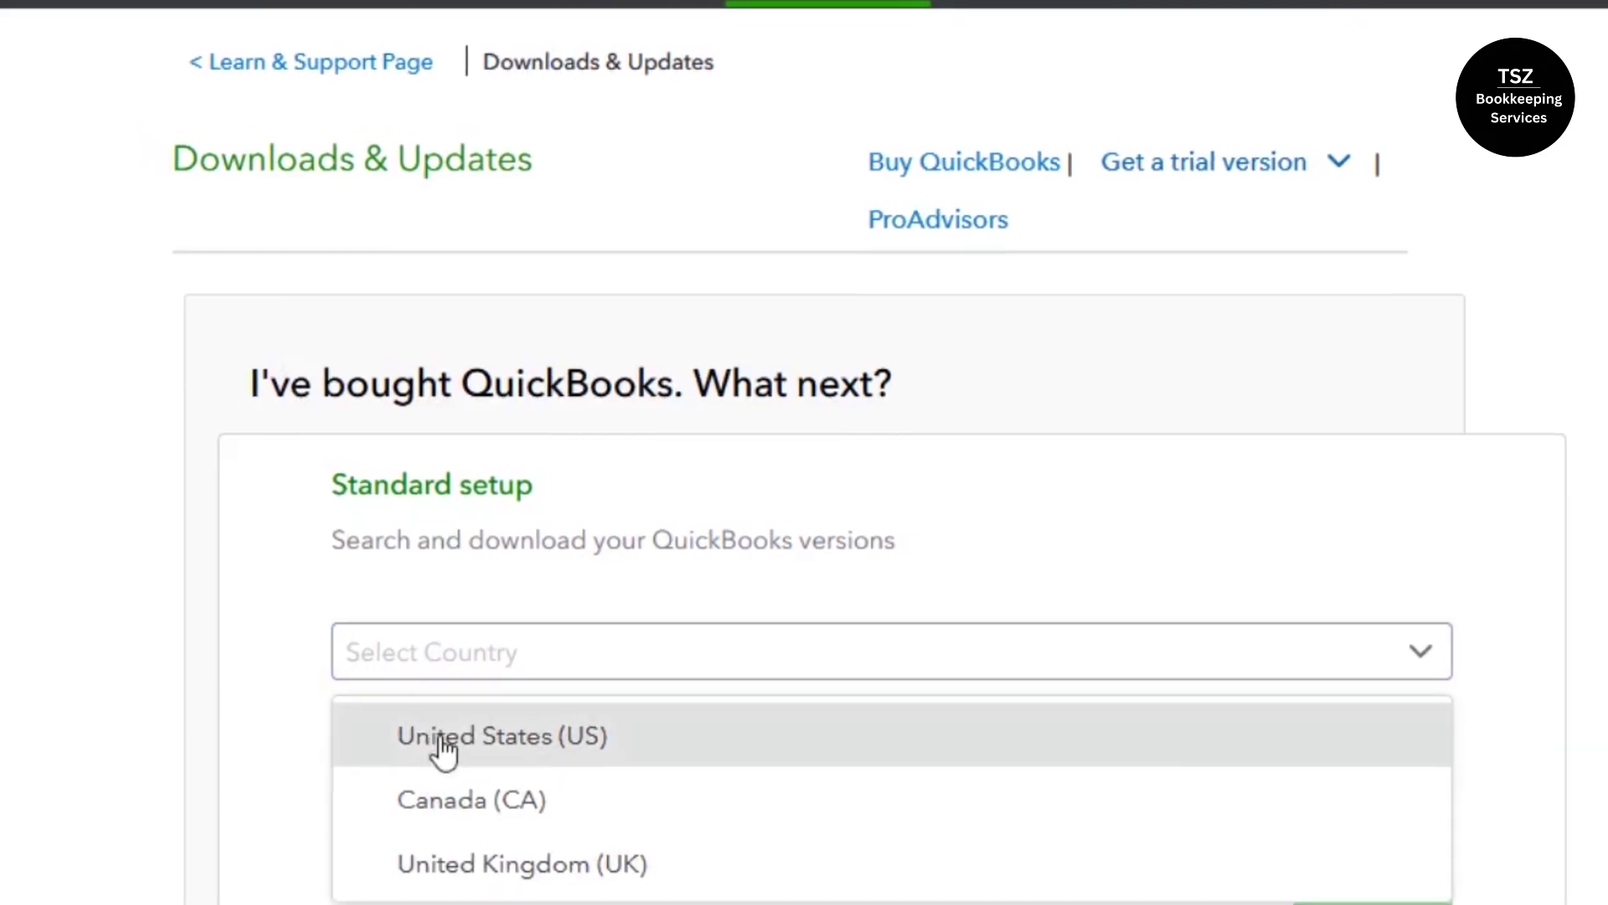
pyautogui.click(429, 758)
pyautogui.click(448, 726)
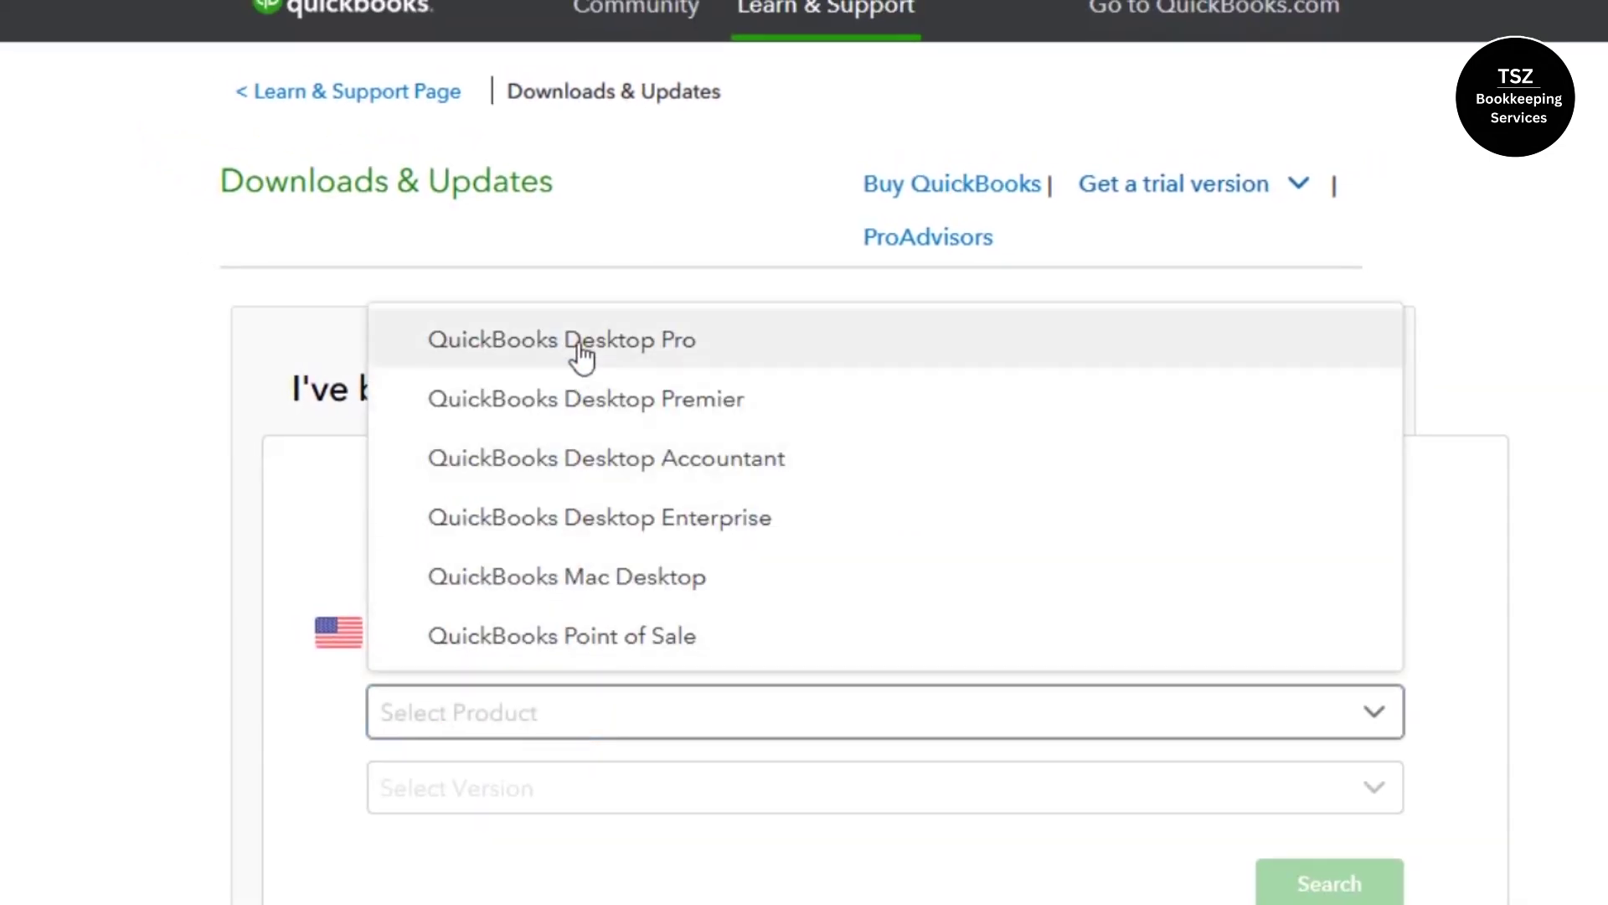
pyautogui.click(575, 356)
pyautogui.click(623, 760)
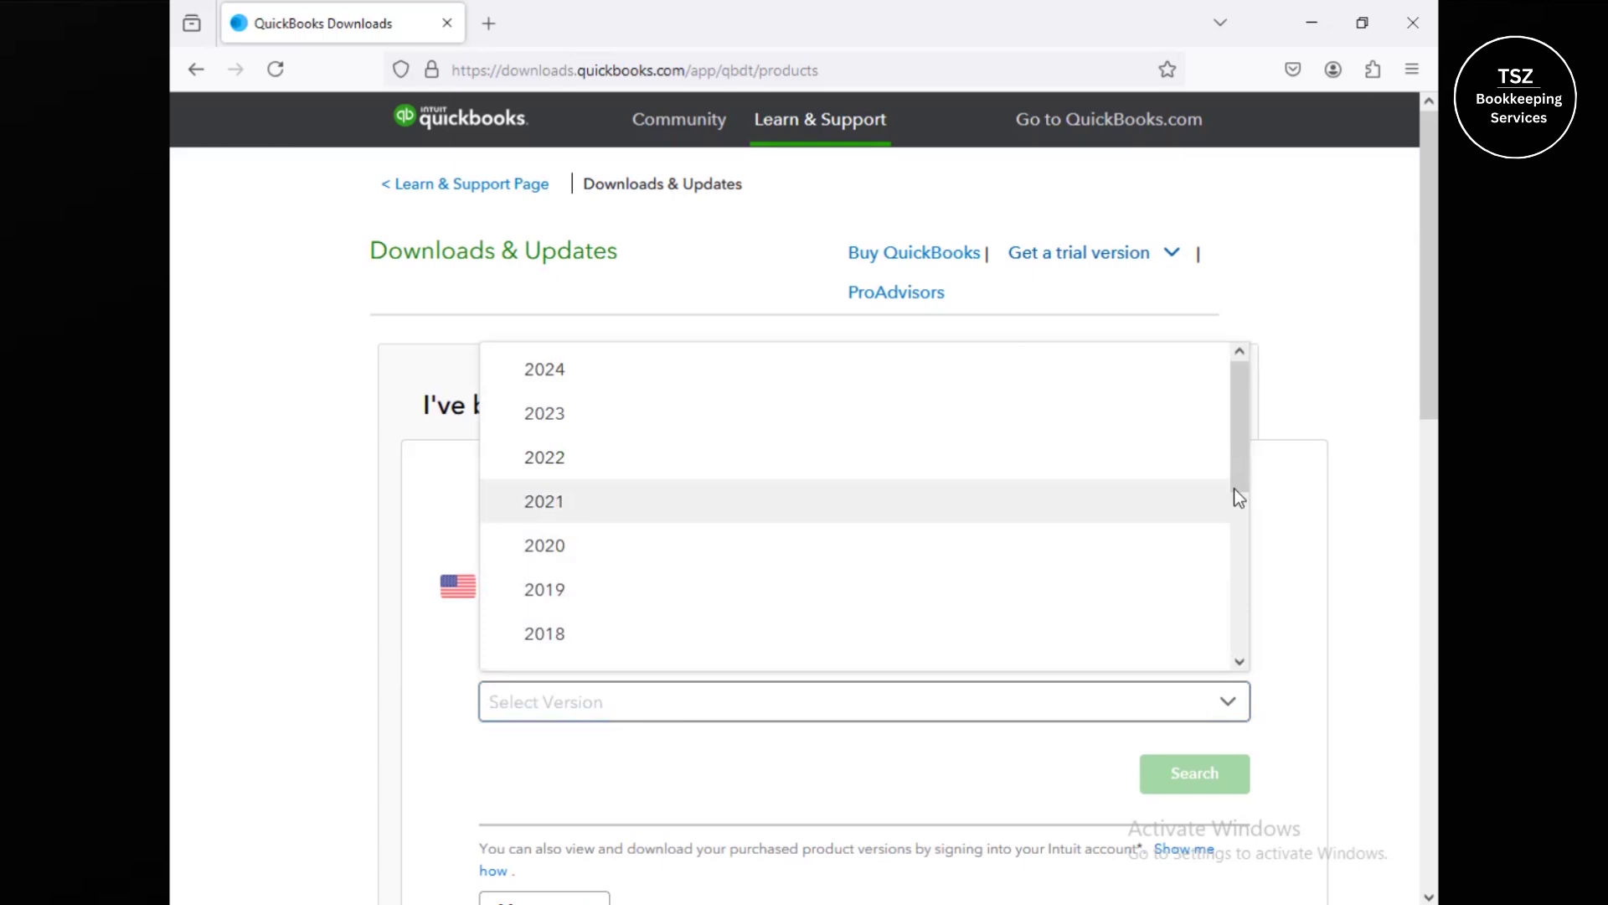
pyautogui.click(556, 368)
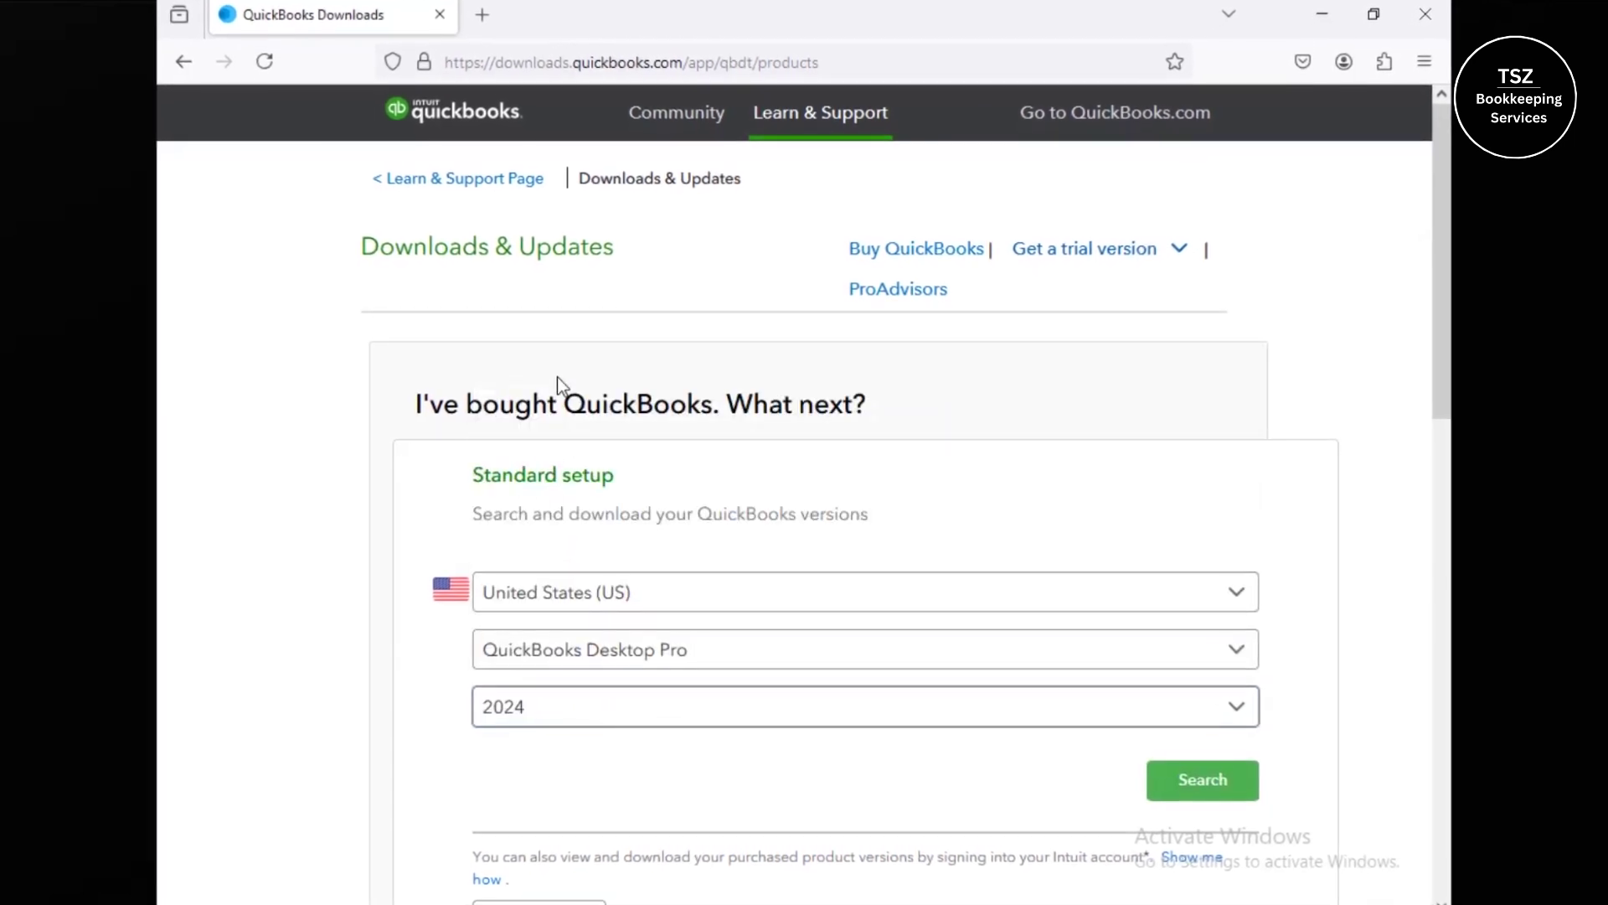
pyautogui.click(1193, 797)
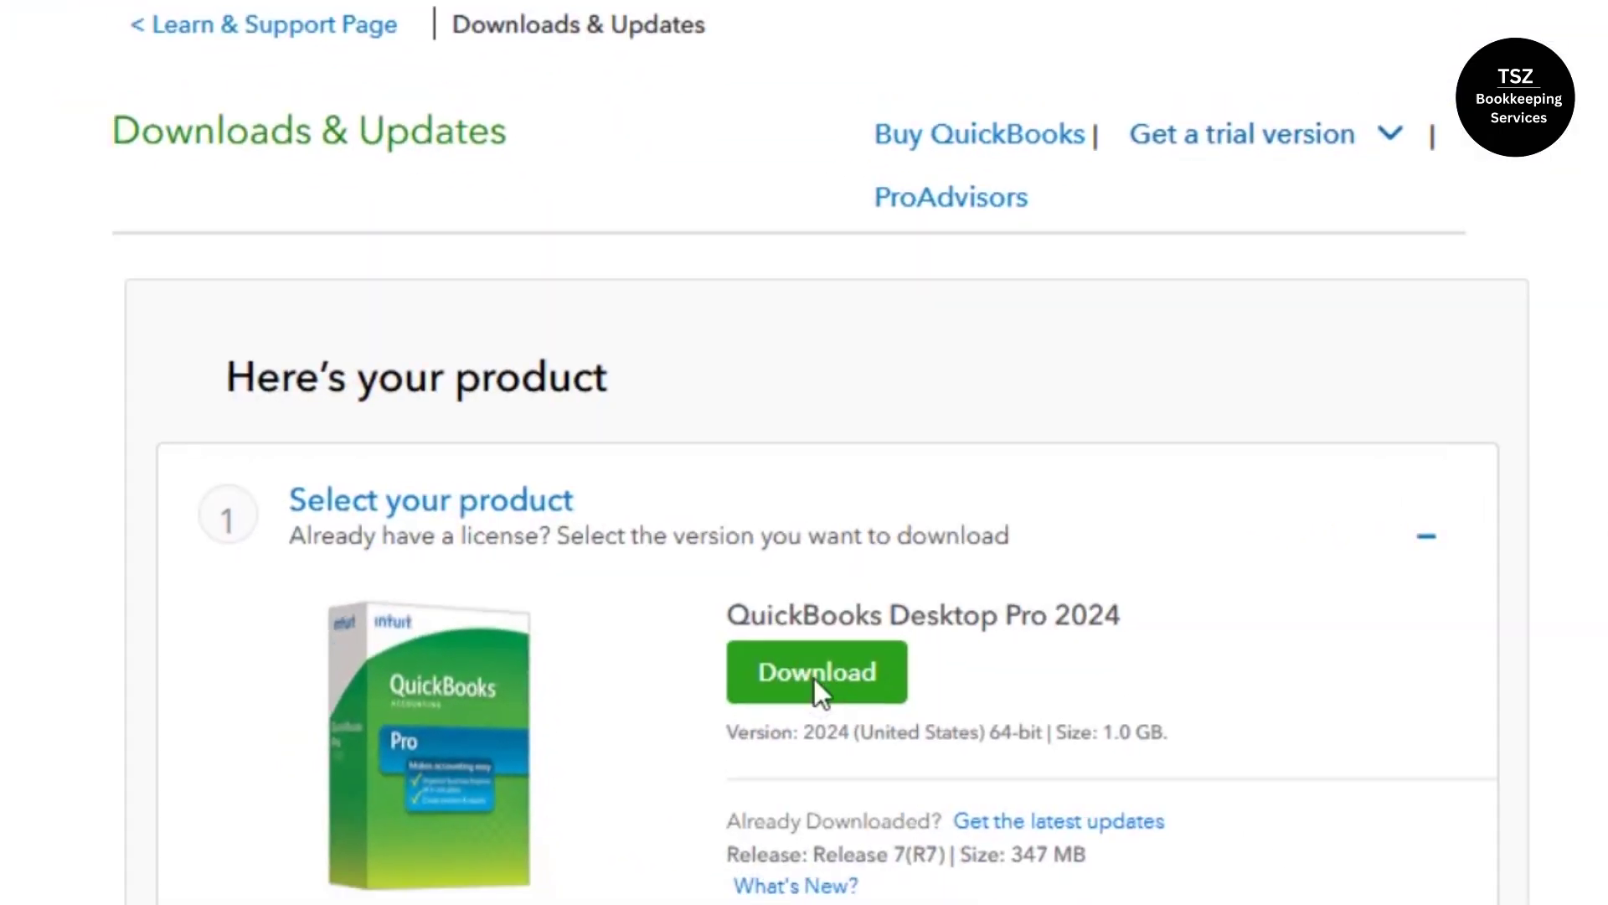
pyautogui.click(814, 674)
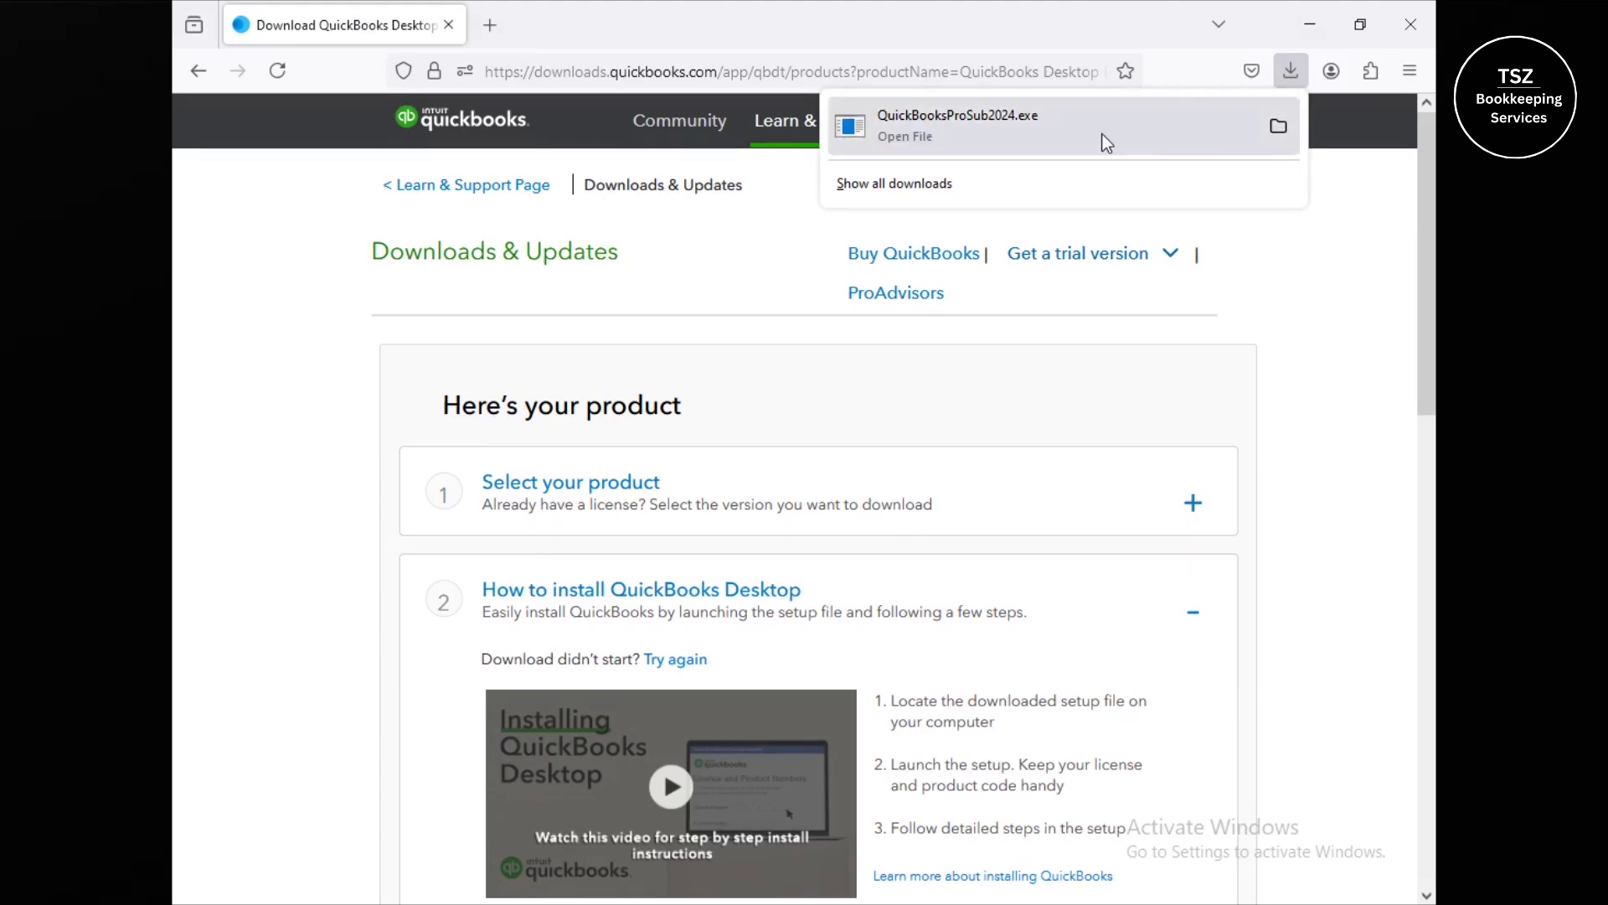
# Step: Launch QuickBooksProSub2024.exe and accept the terms of the License Agreement to continue the installation
pyautogui.click(974, 138)
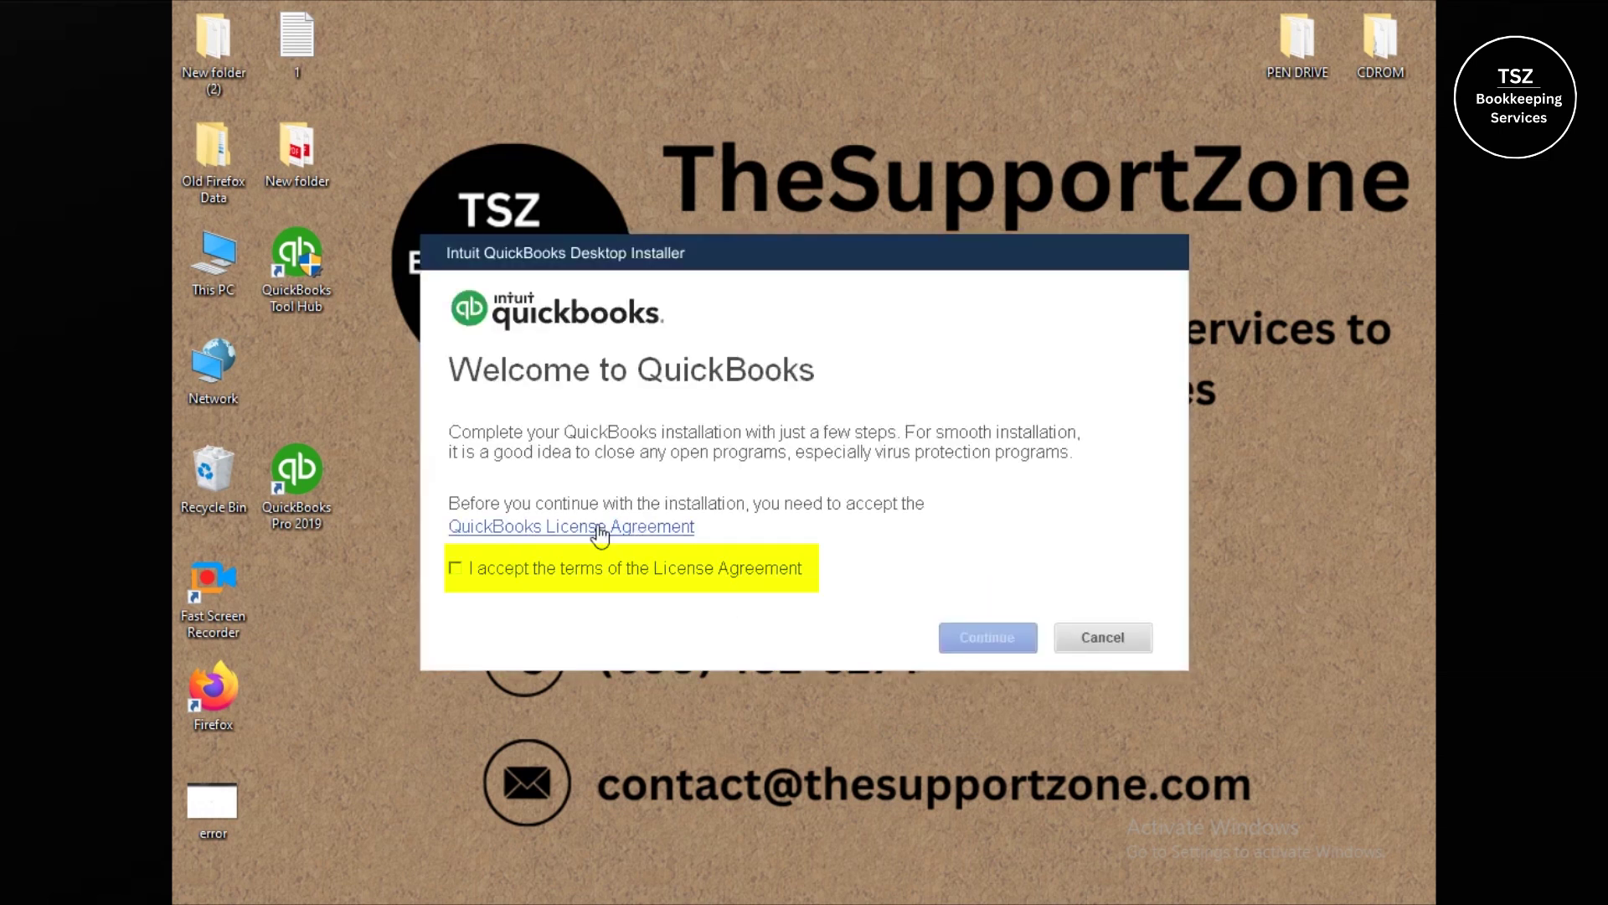
pyautogui.click(555, 569)
pyautogui.click(987, 638)
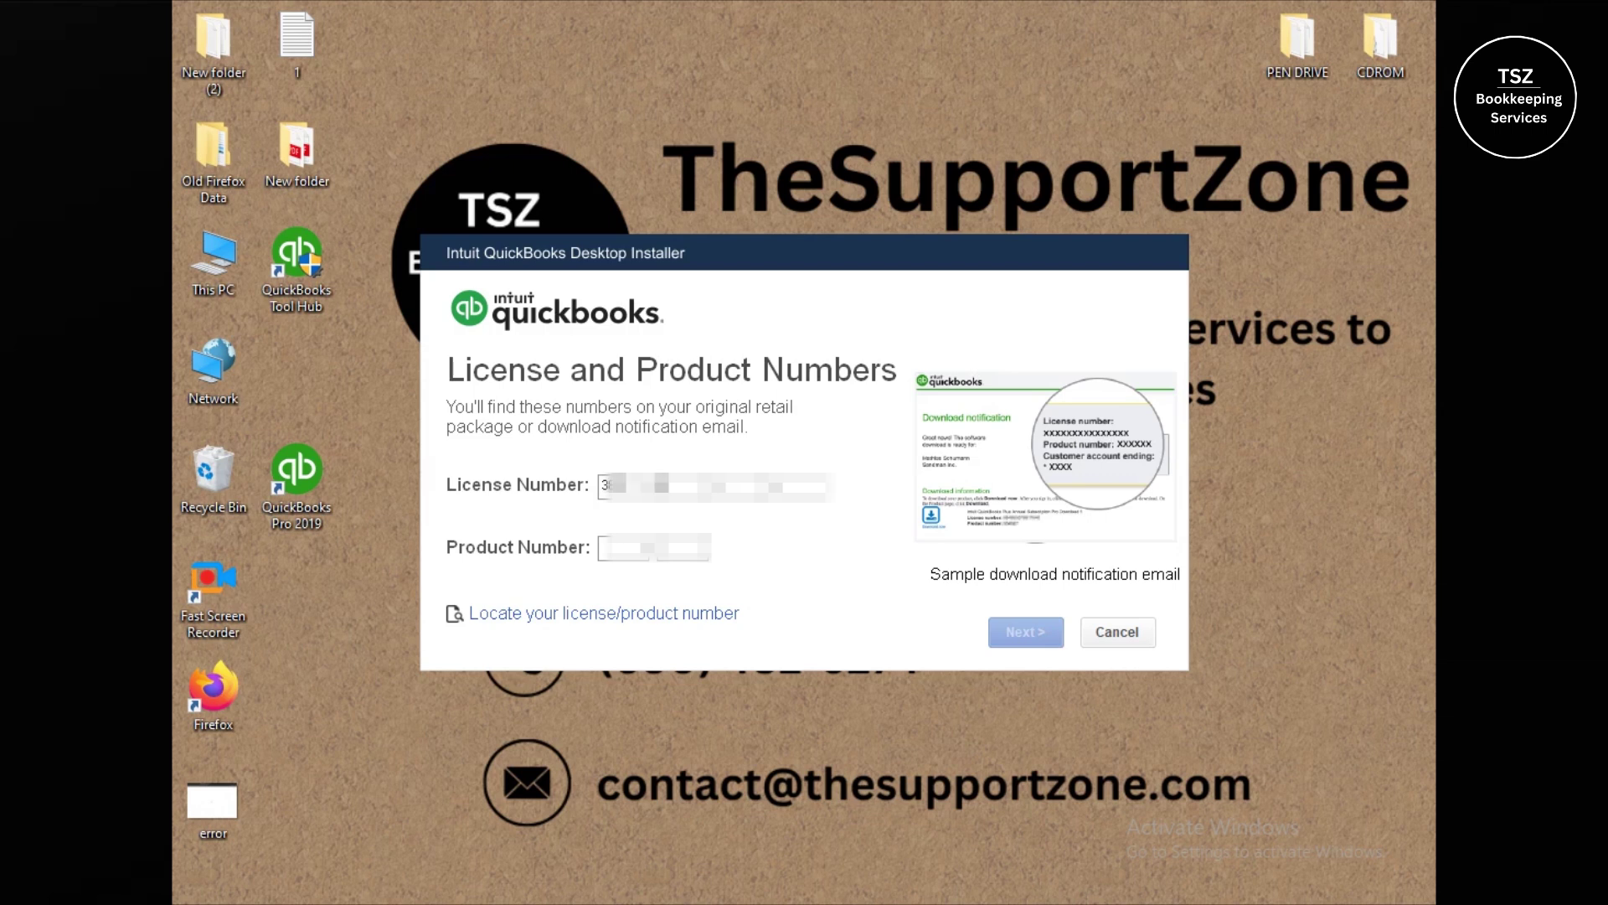
# Step: Enter the license number and product number in the installer and proceed to the installation type
pyautogui.hotkey('ctrl', 'a')
pyautogui.hotkey('ctrl', 'v')
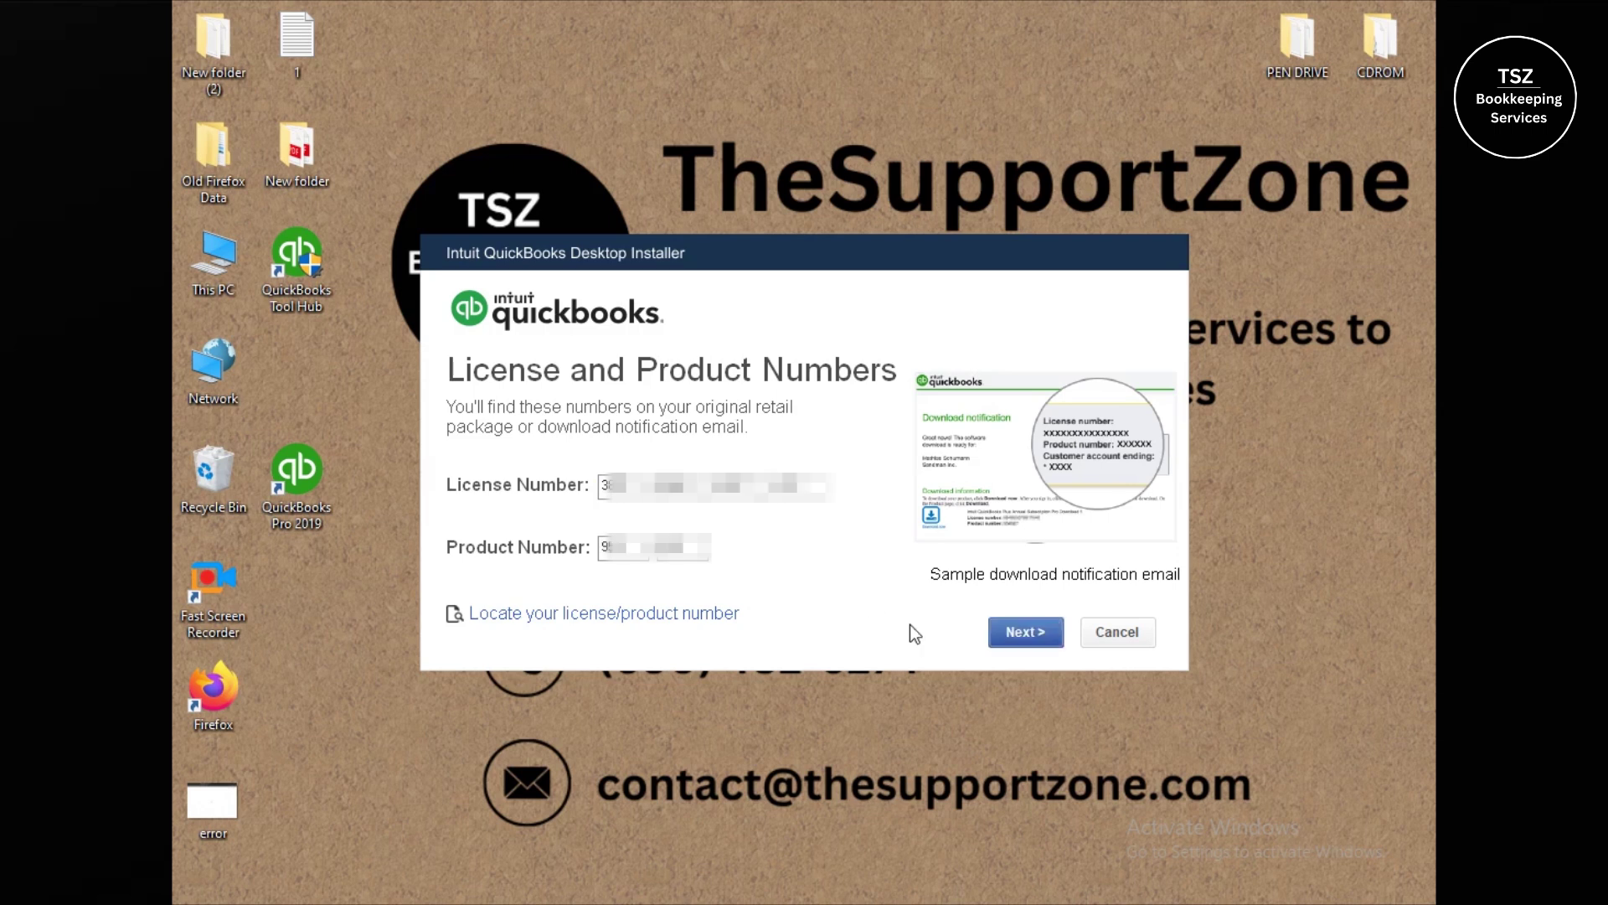
pyautogui.click(1024, 634)
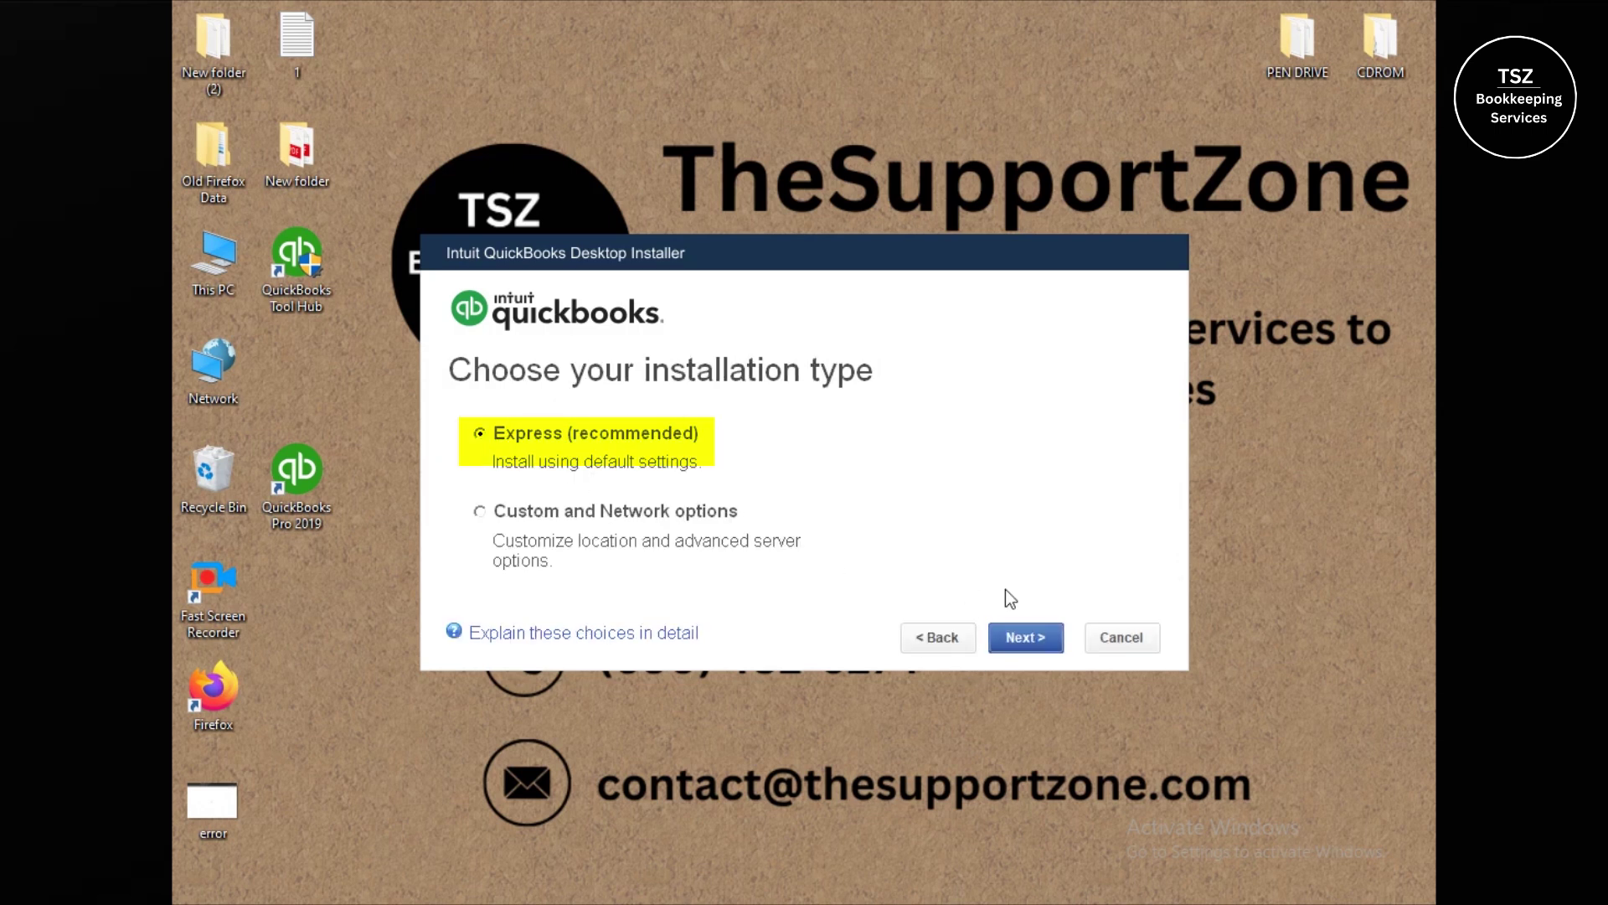
# Step: Install QuickBooks Pro 2024 with the Express (recommended) option and open it once installed
pyautogui.click(1022, 635)
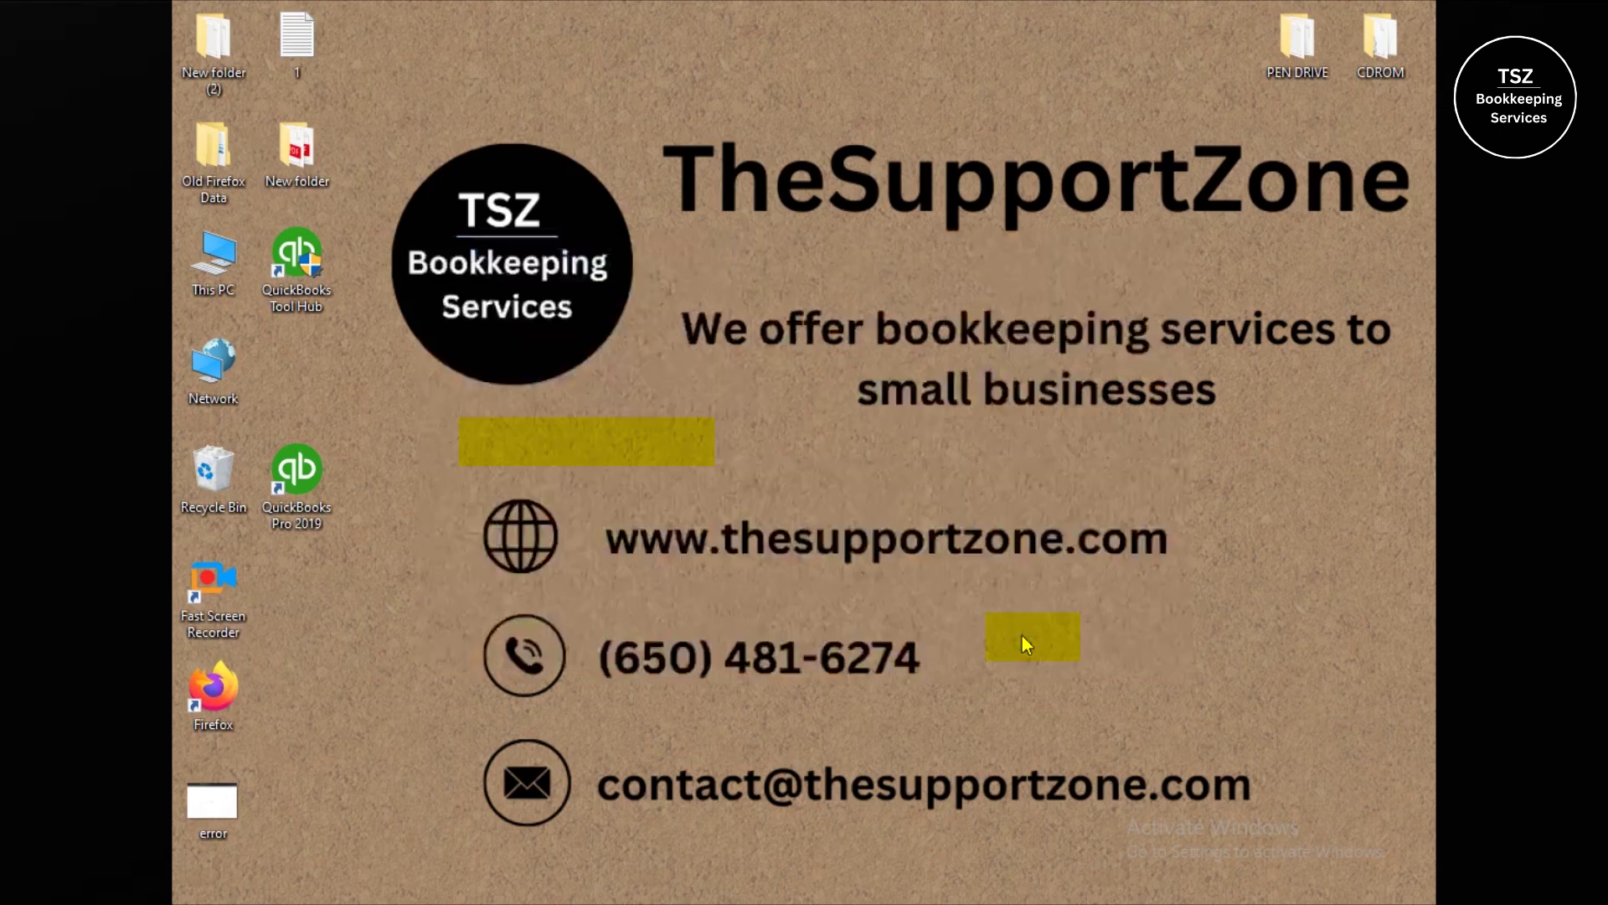
pyautogui.click(1022, 635)
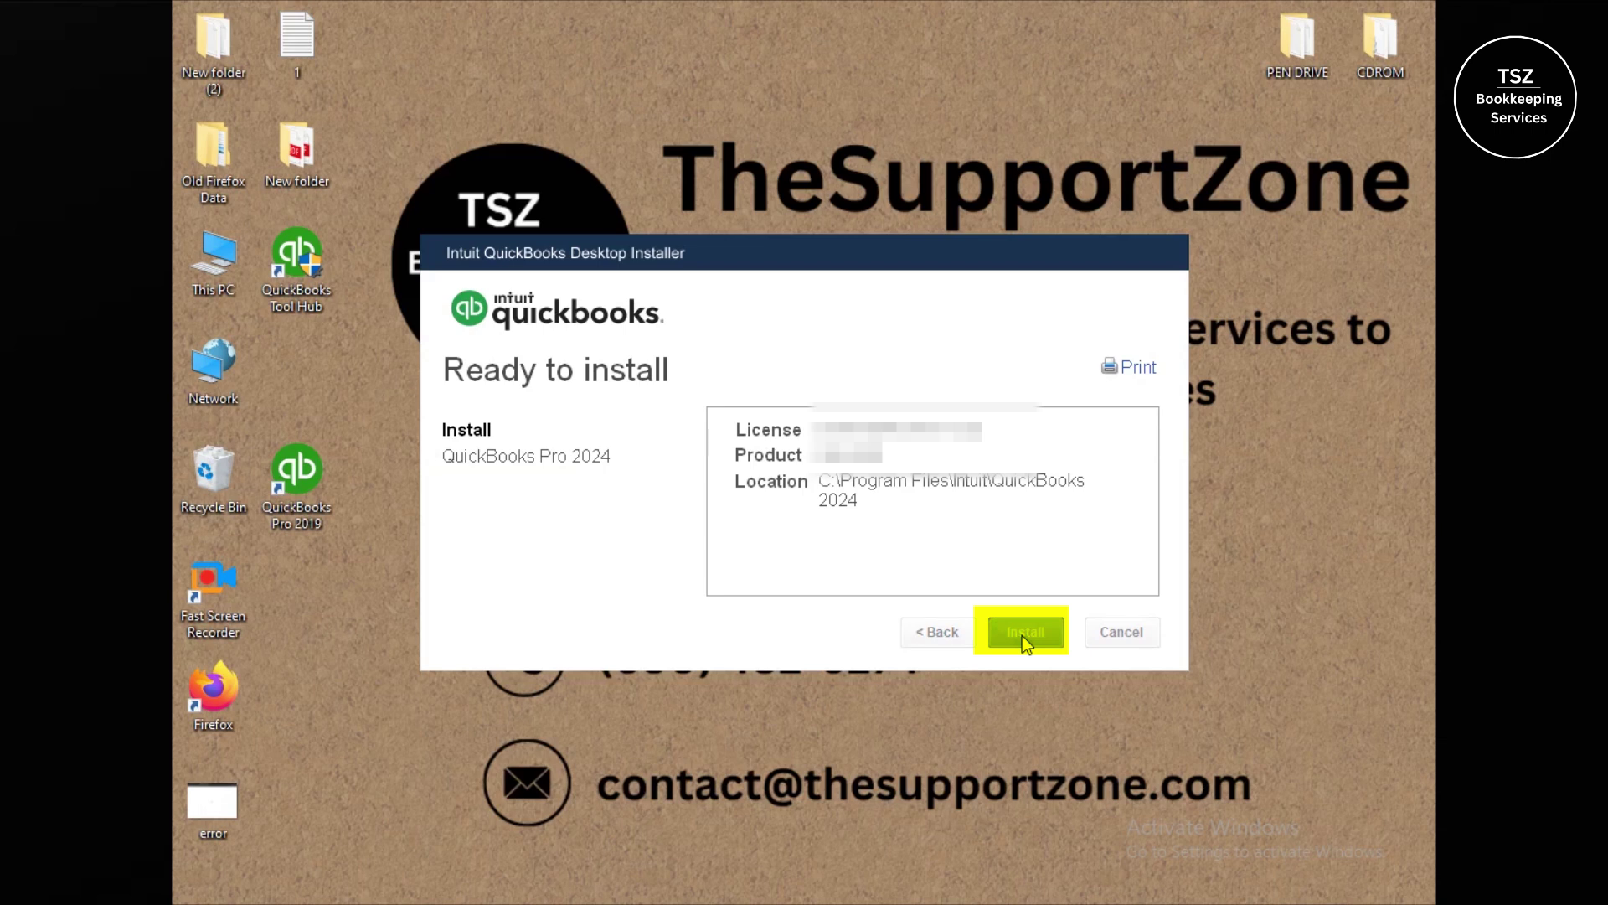
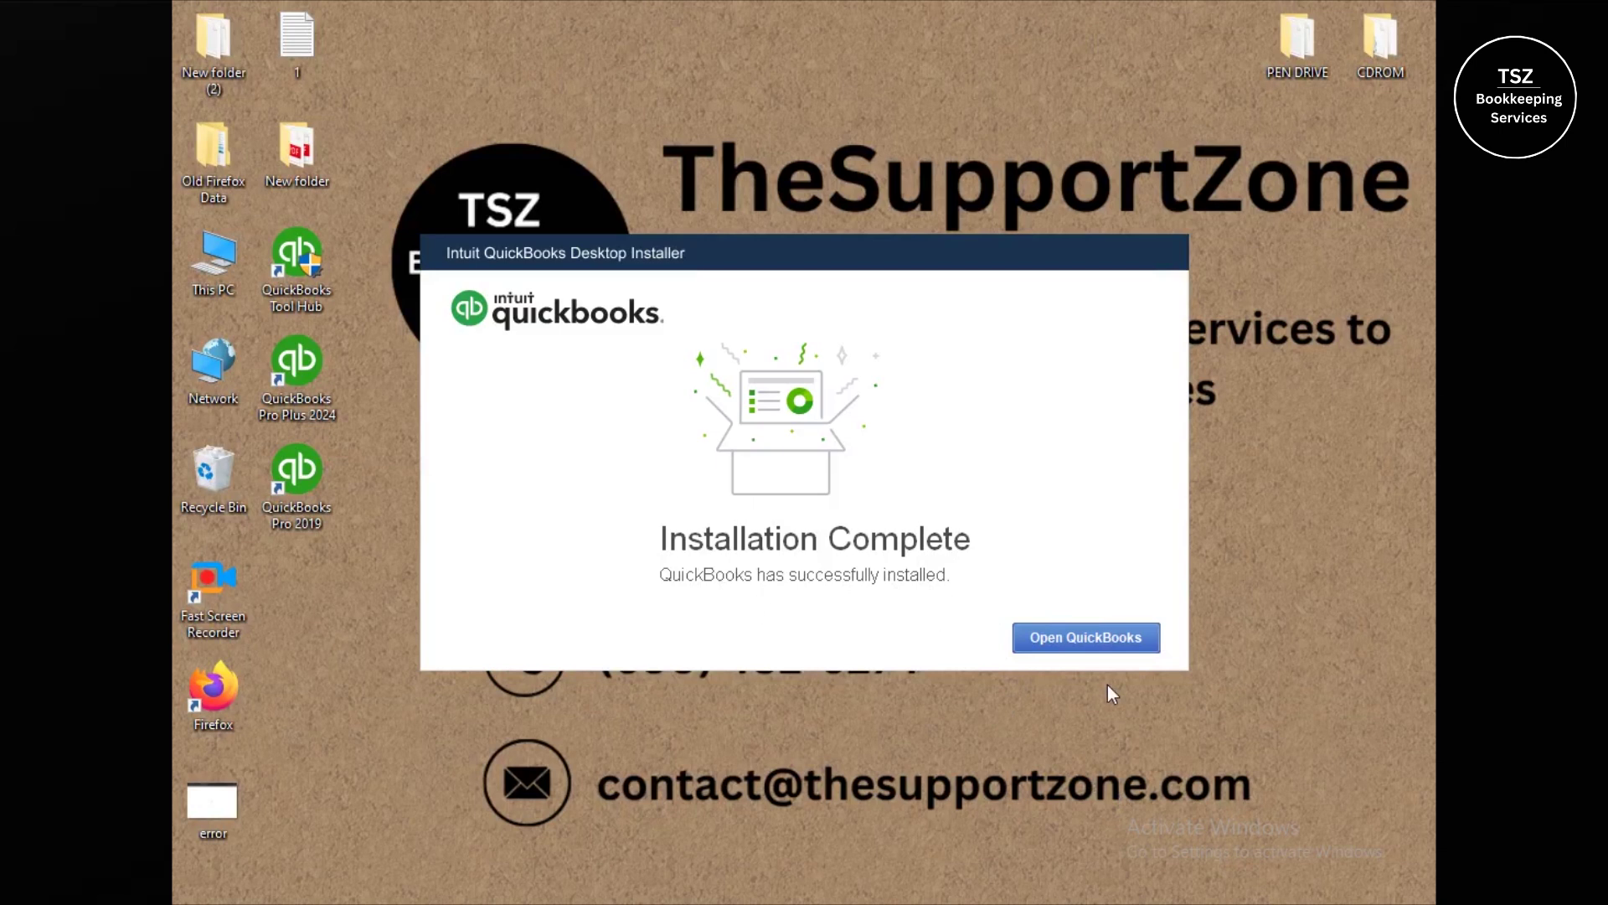
pyautogui.click(1104, 639)
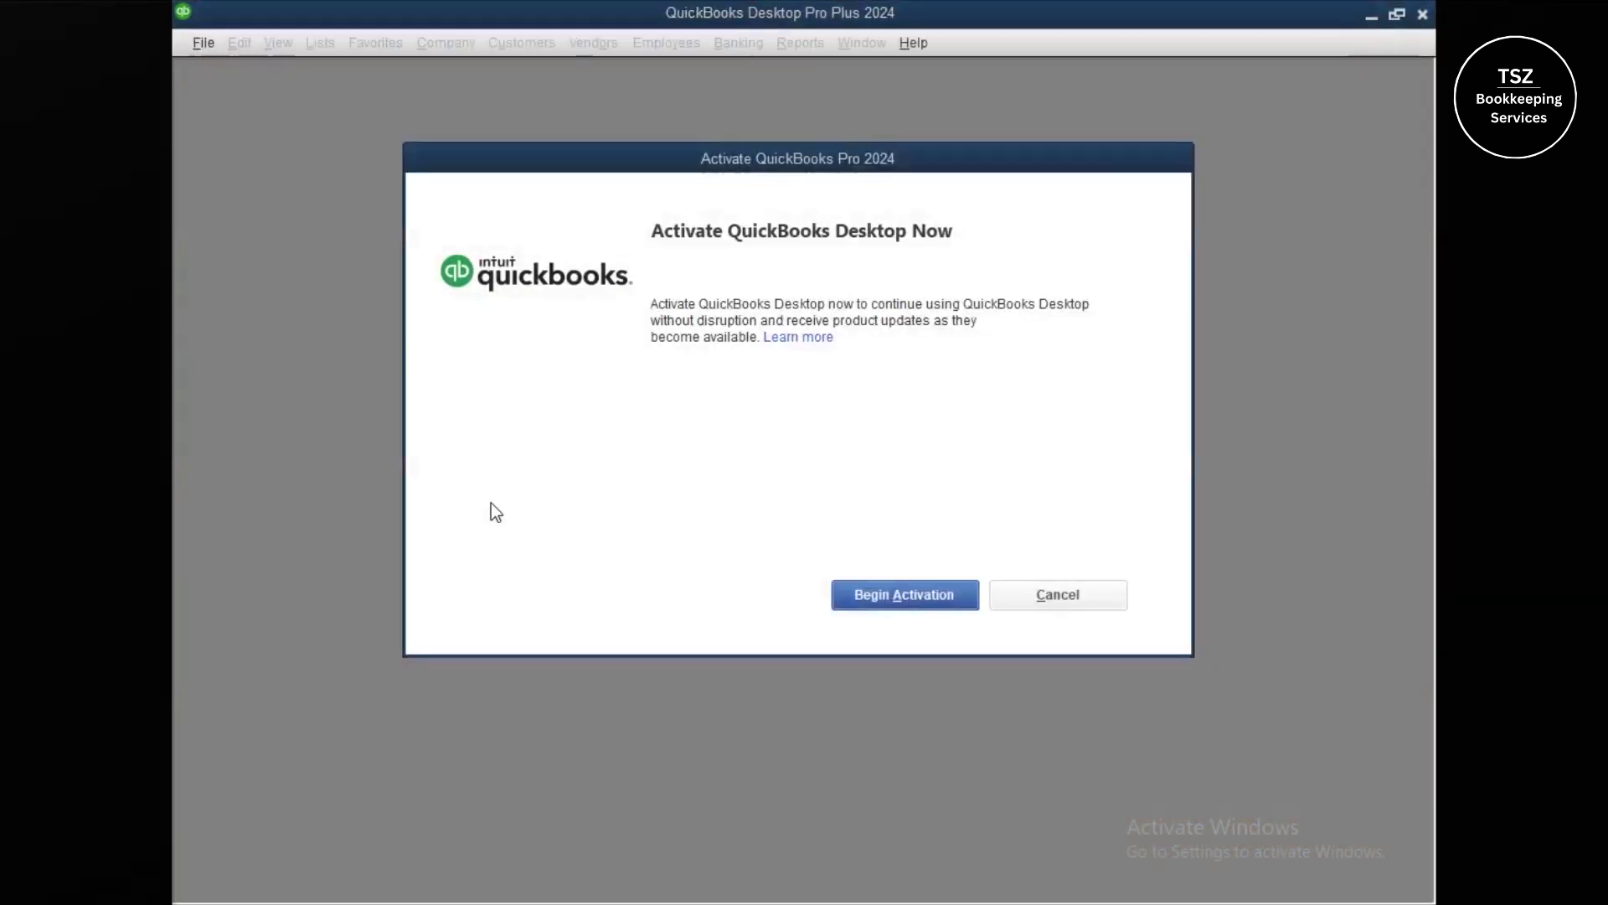
# Step: Activate QuickBooks Desktop Pro 2024, close the confirmation window and acknowledge the Internet connection notice
pyautogui.click(920, 601)
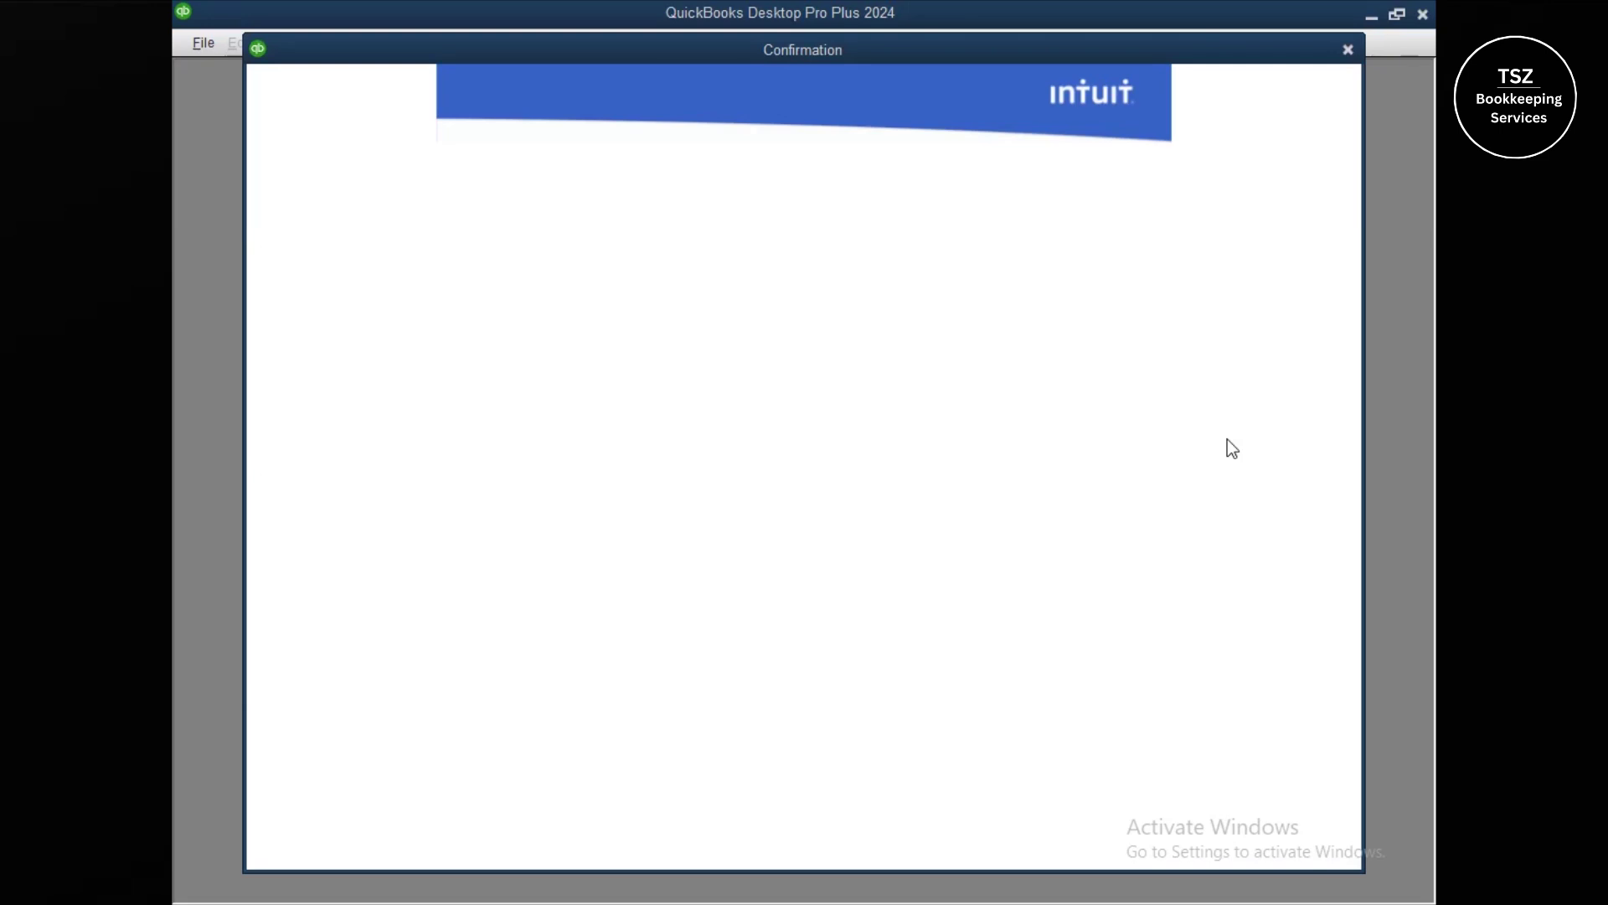
pyautogui.click(1347, 52)
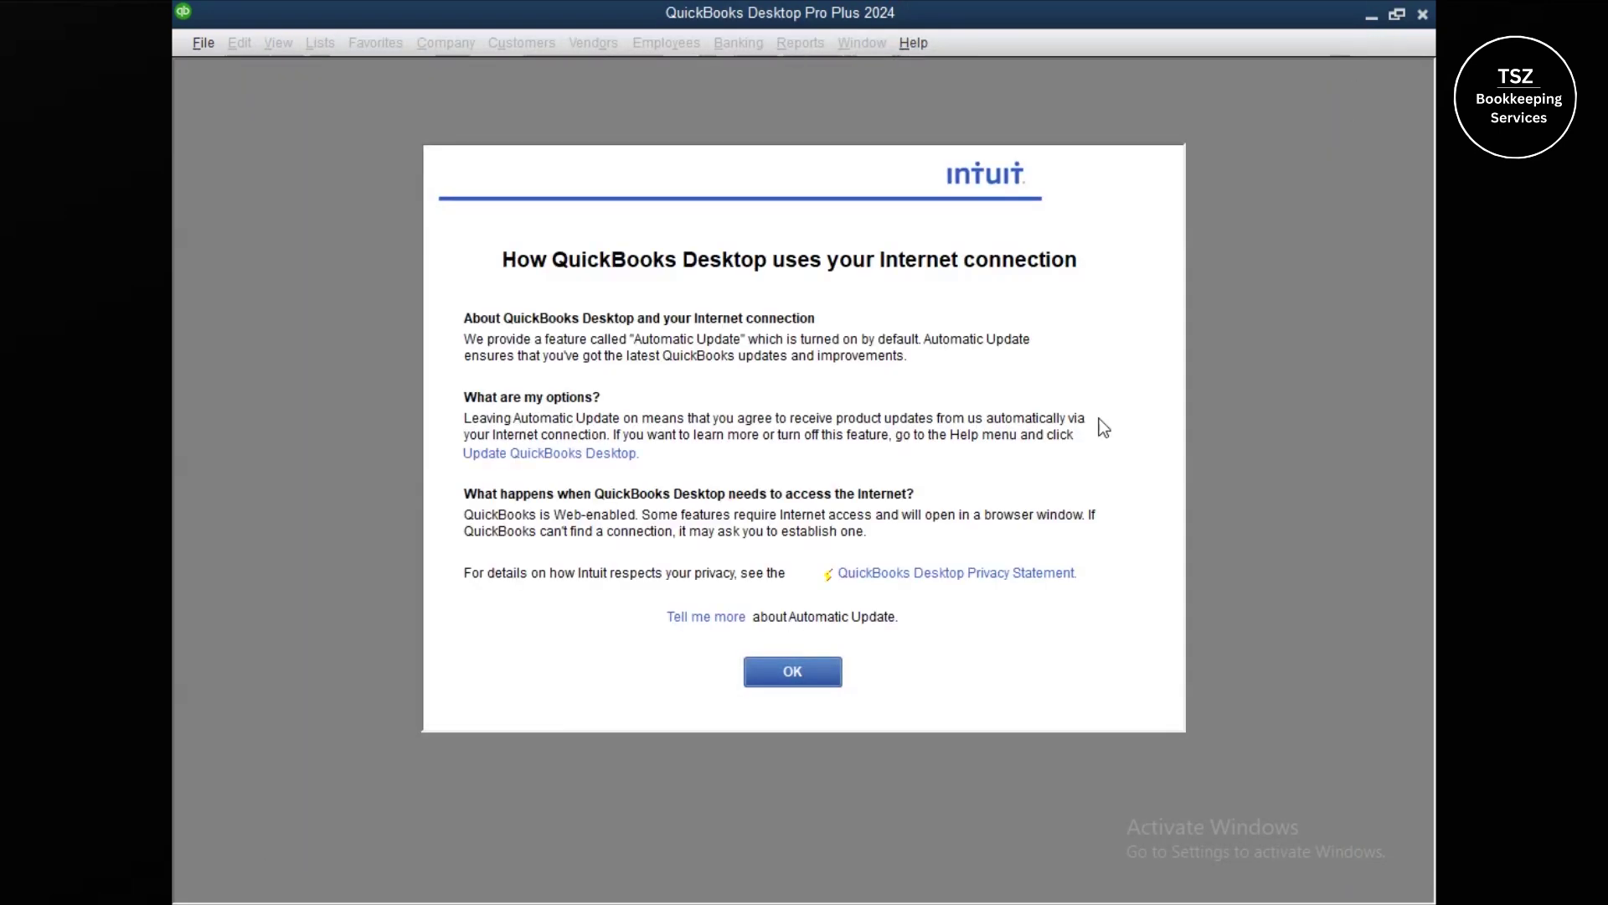
pyautogui.click(767, 675)
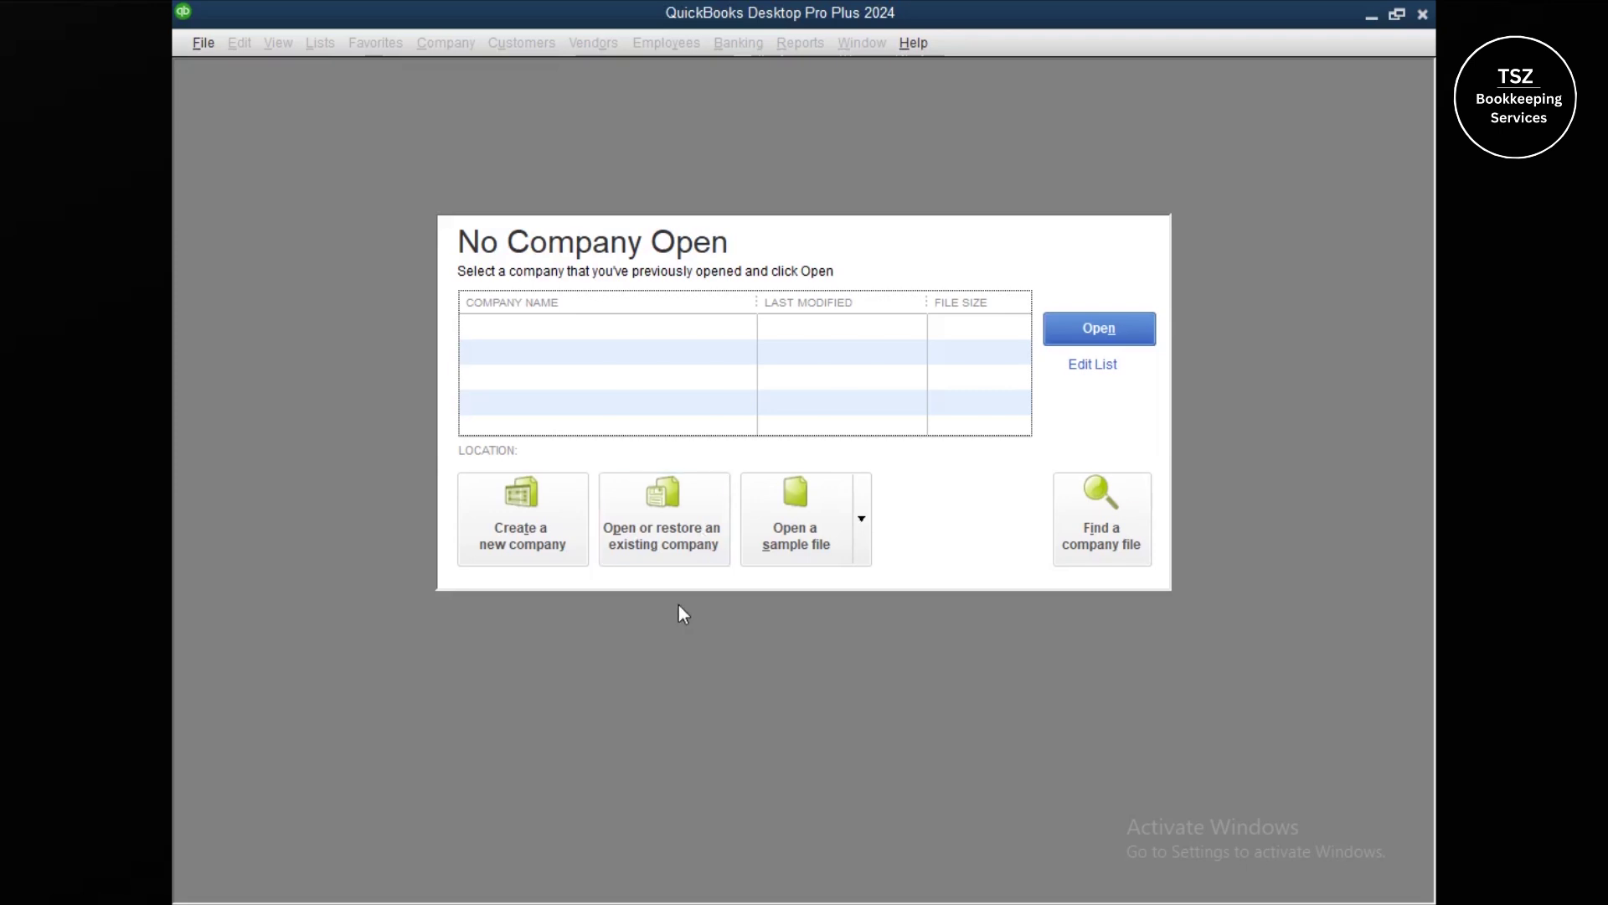
# Step: Start restoring an existing company from a backup copy, choosing Local backup as its storage type
pyautogui.click(675, 526)
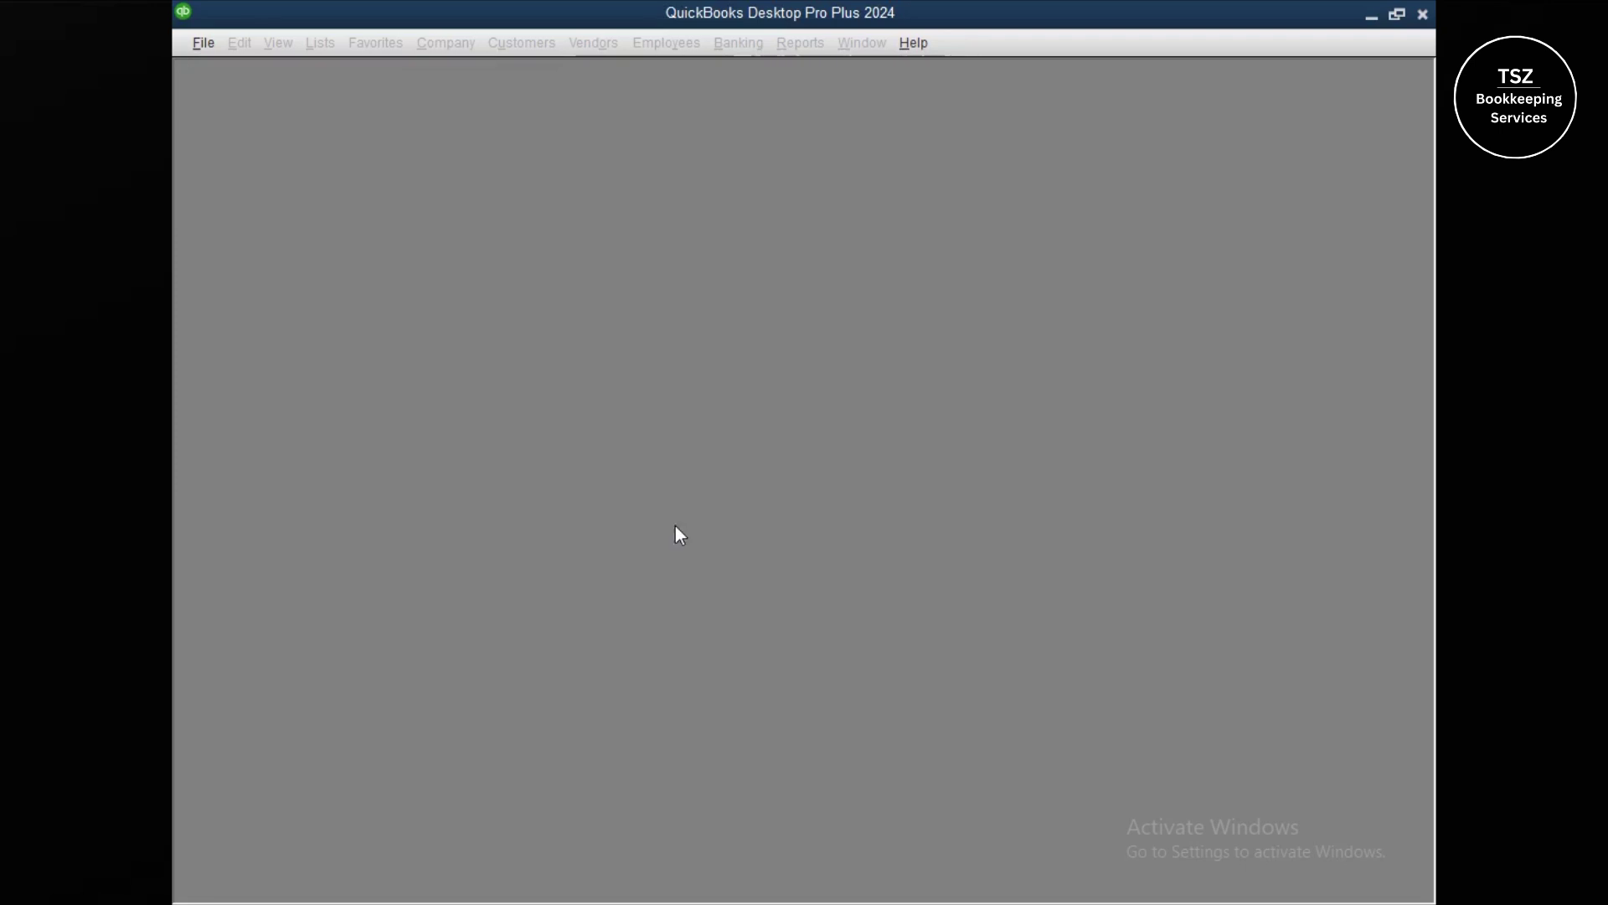
pyautogui.click(443, 360)
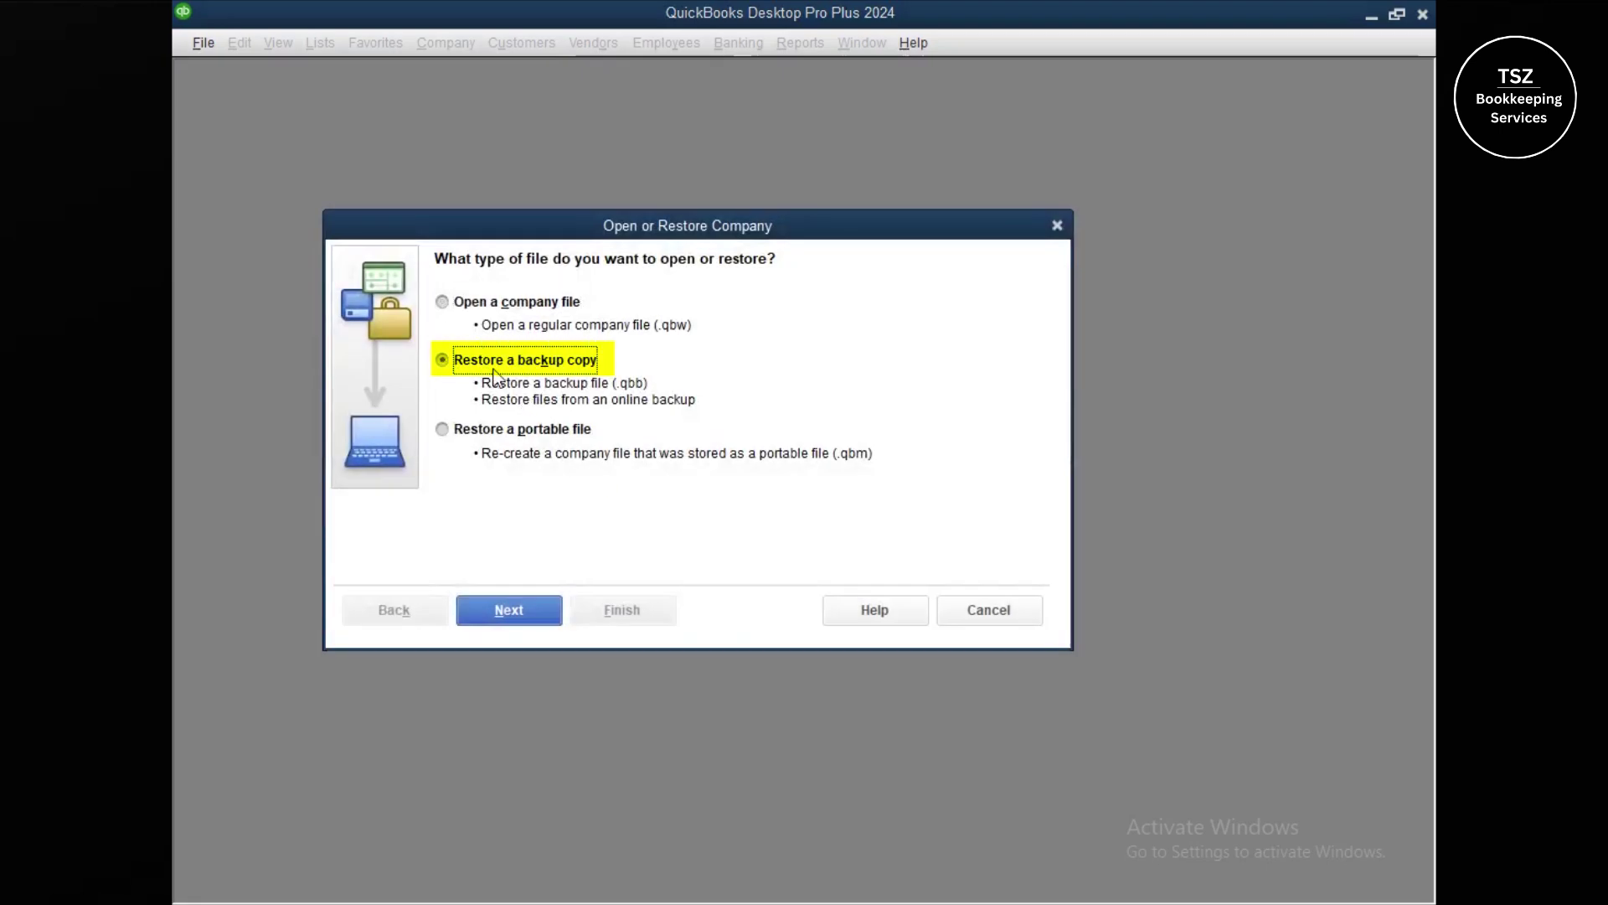
pyautogui.click(524, 611)
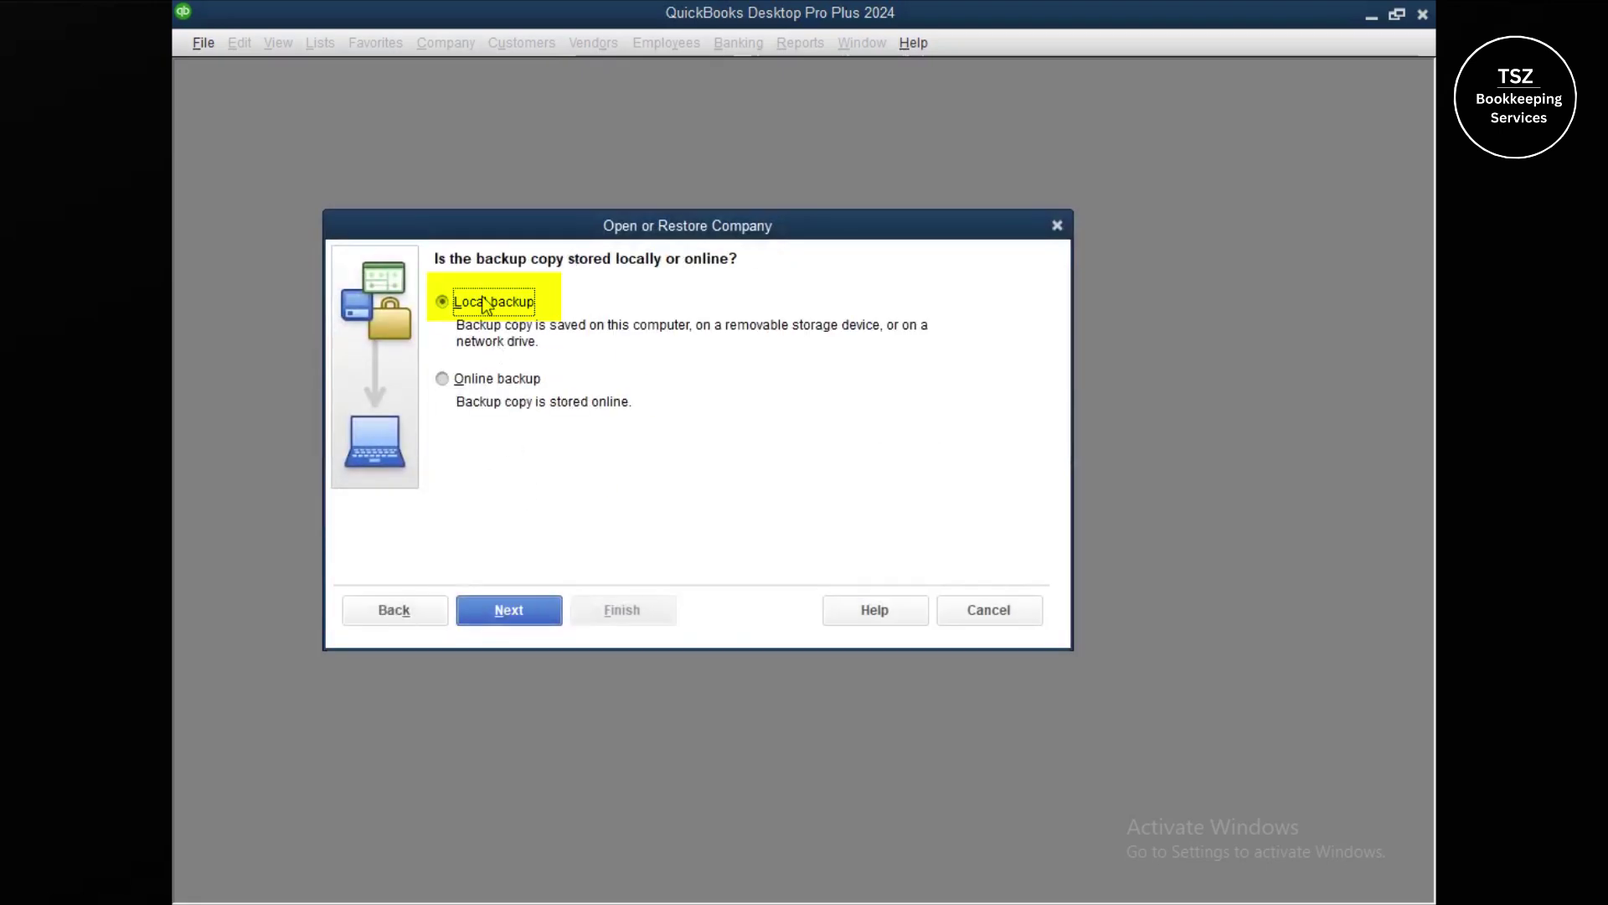
pyautogui.click(526, 610)
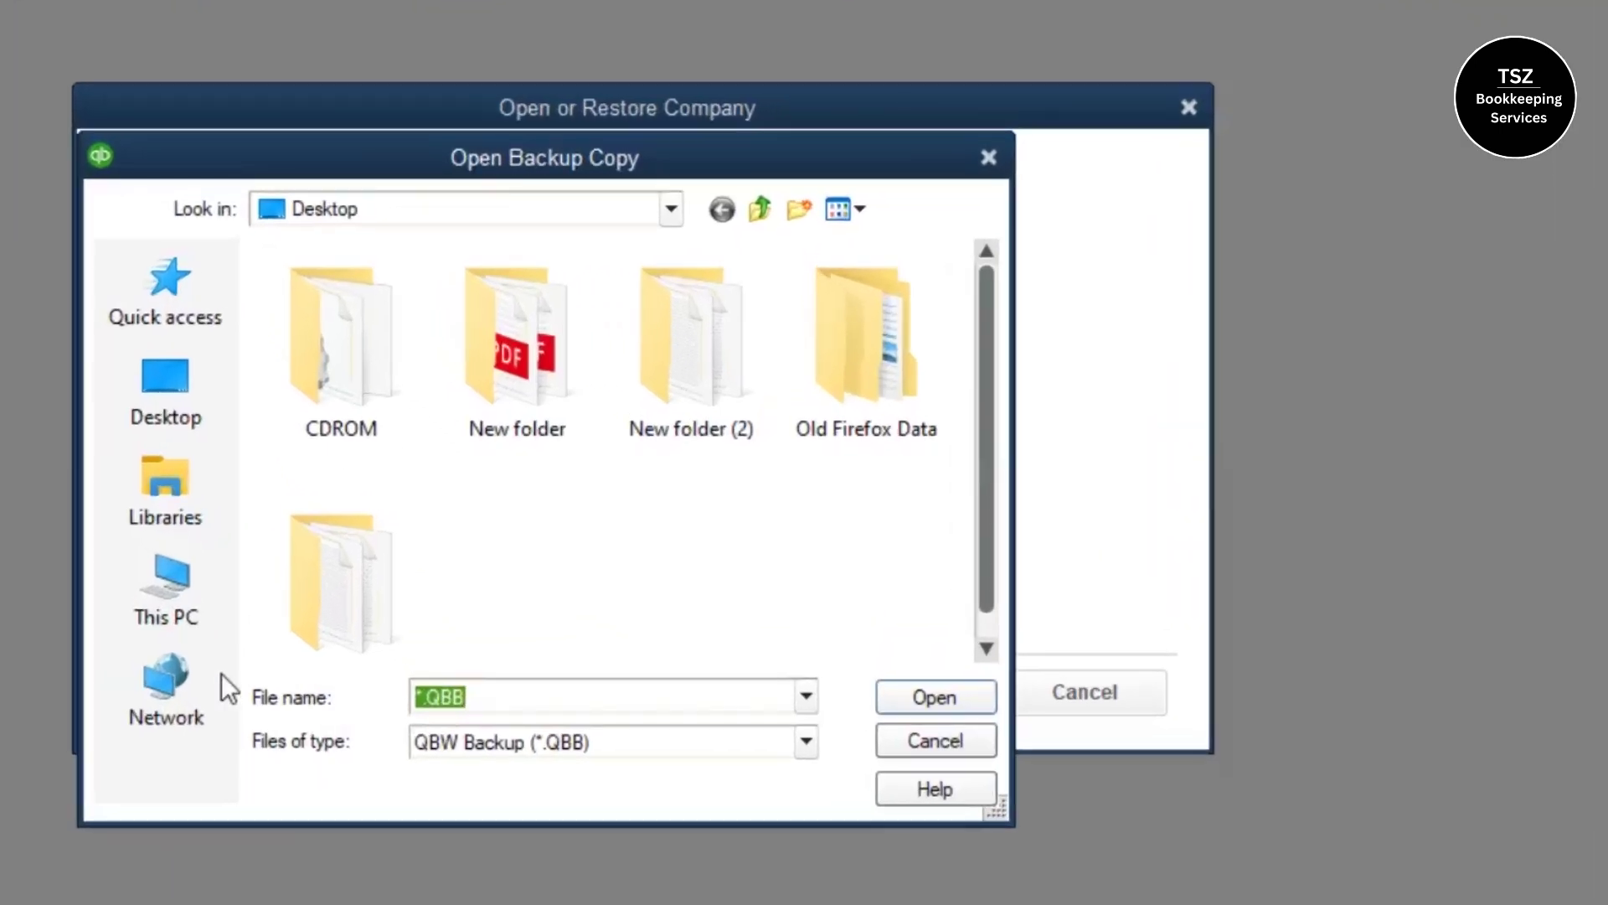
# Step: Try to restore the sample_product-based business backup from Local Disk YT (F:) into the Company Files folder, and close the QuickBooks Desktop Setup window
pyautogui.click(302, 559)
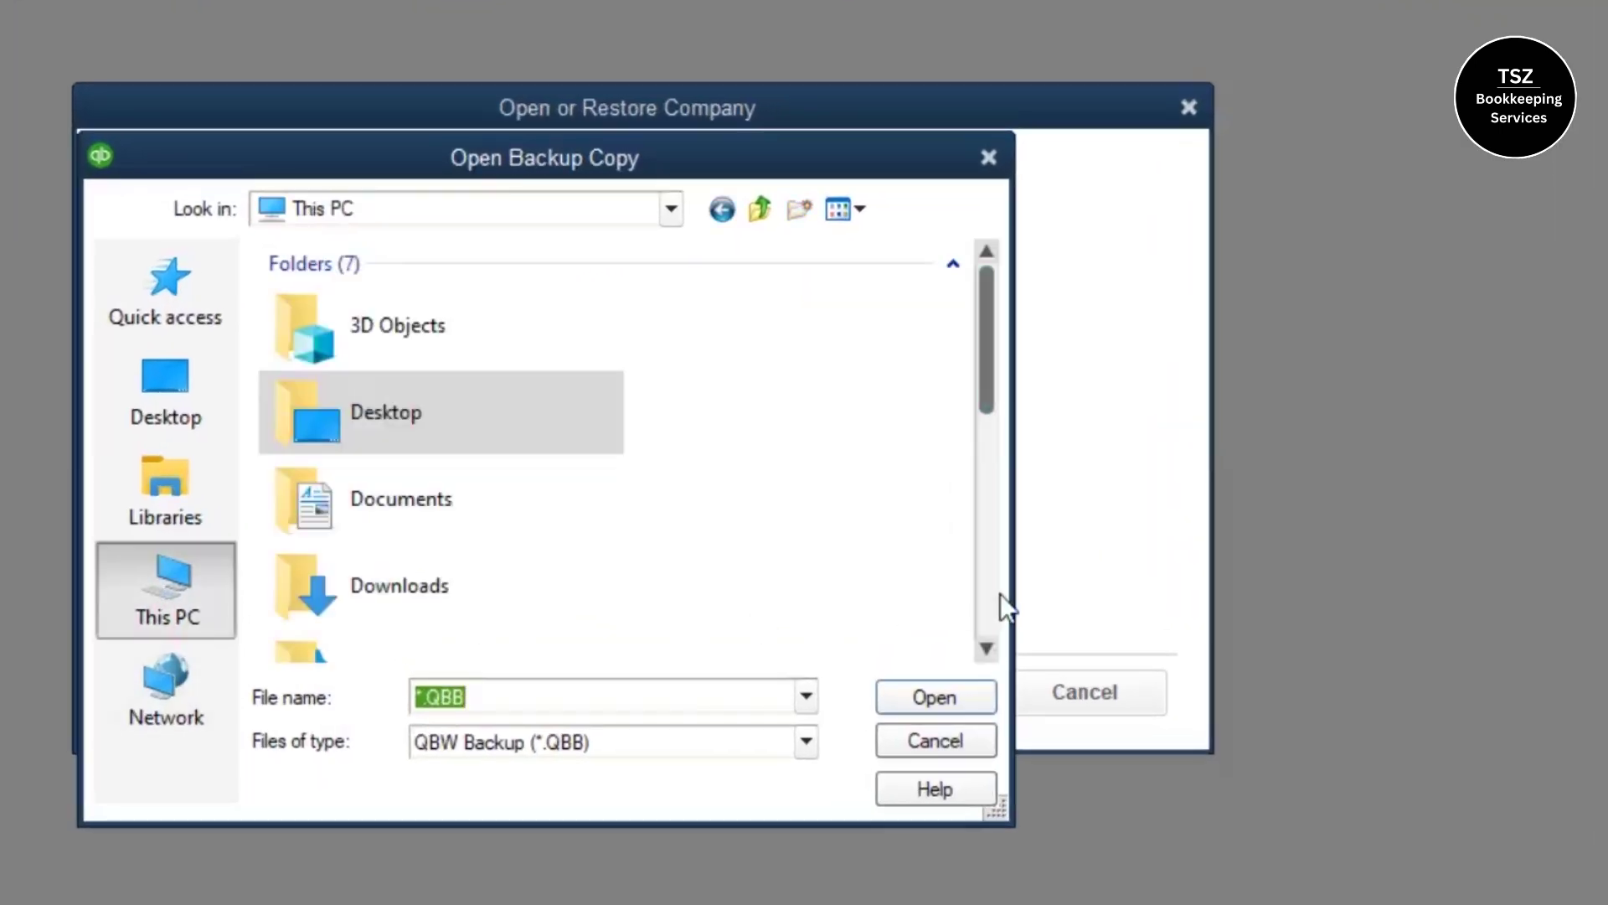
pyautogui.scroll(-6, 982, 600)
pyautogui.doubleClick(457, 622)
pyautogui.click(512, 361)
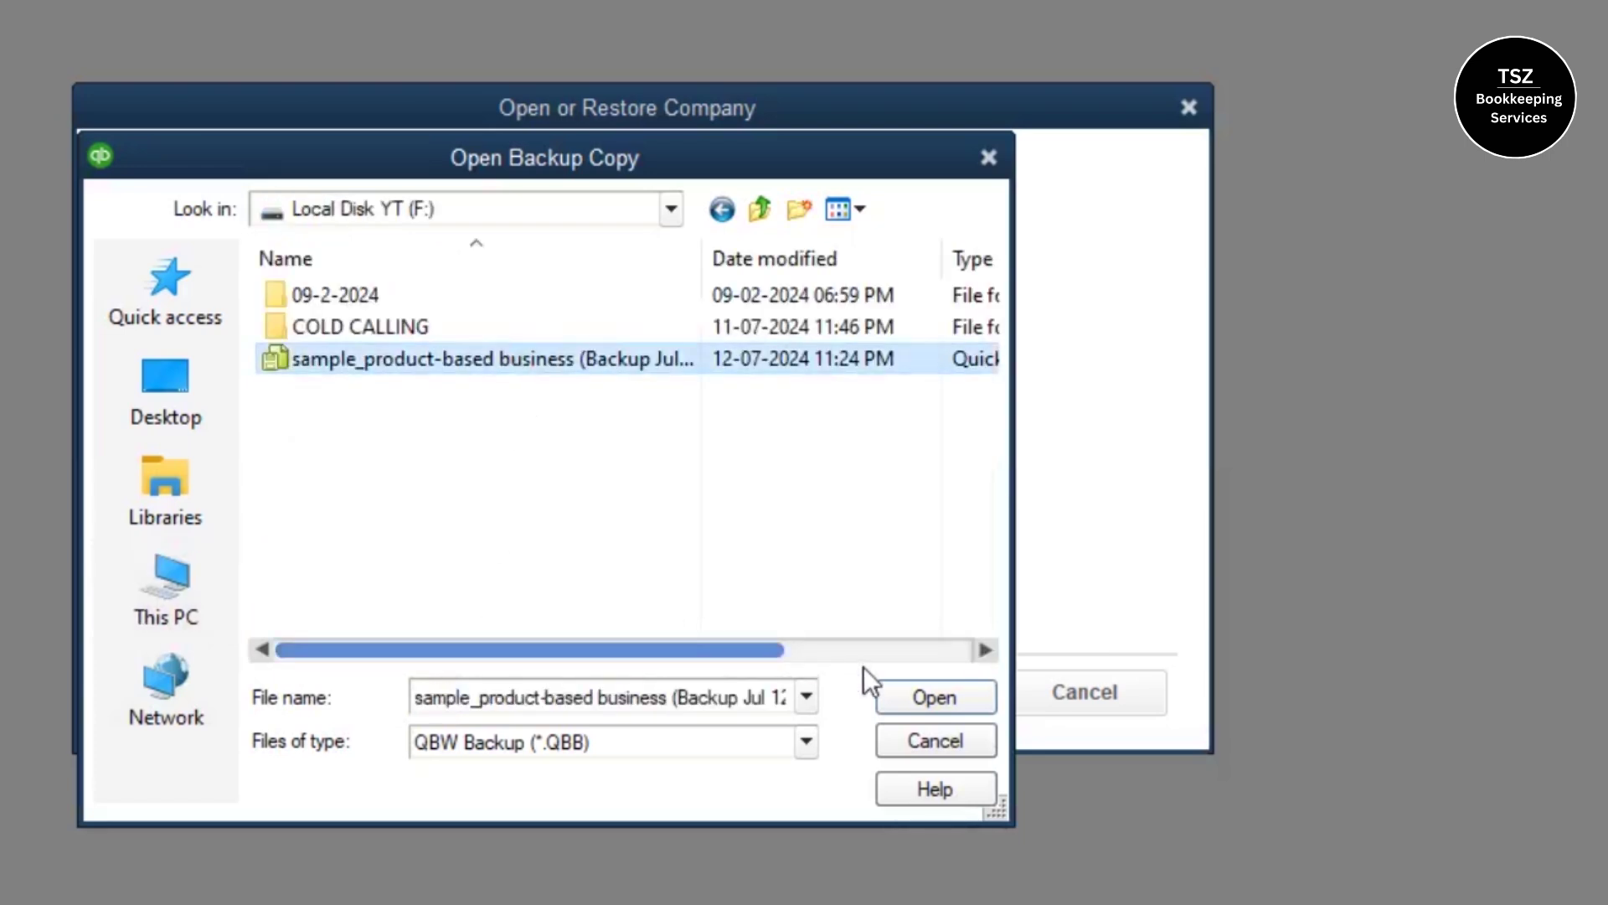
pyautogui.click(917, 687)
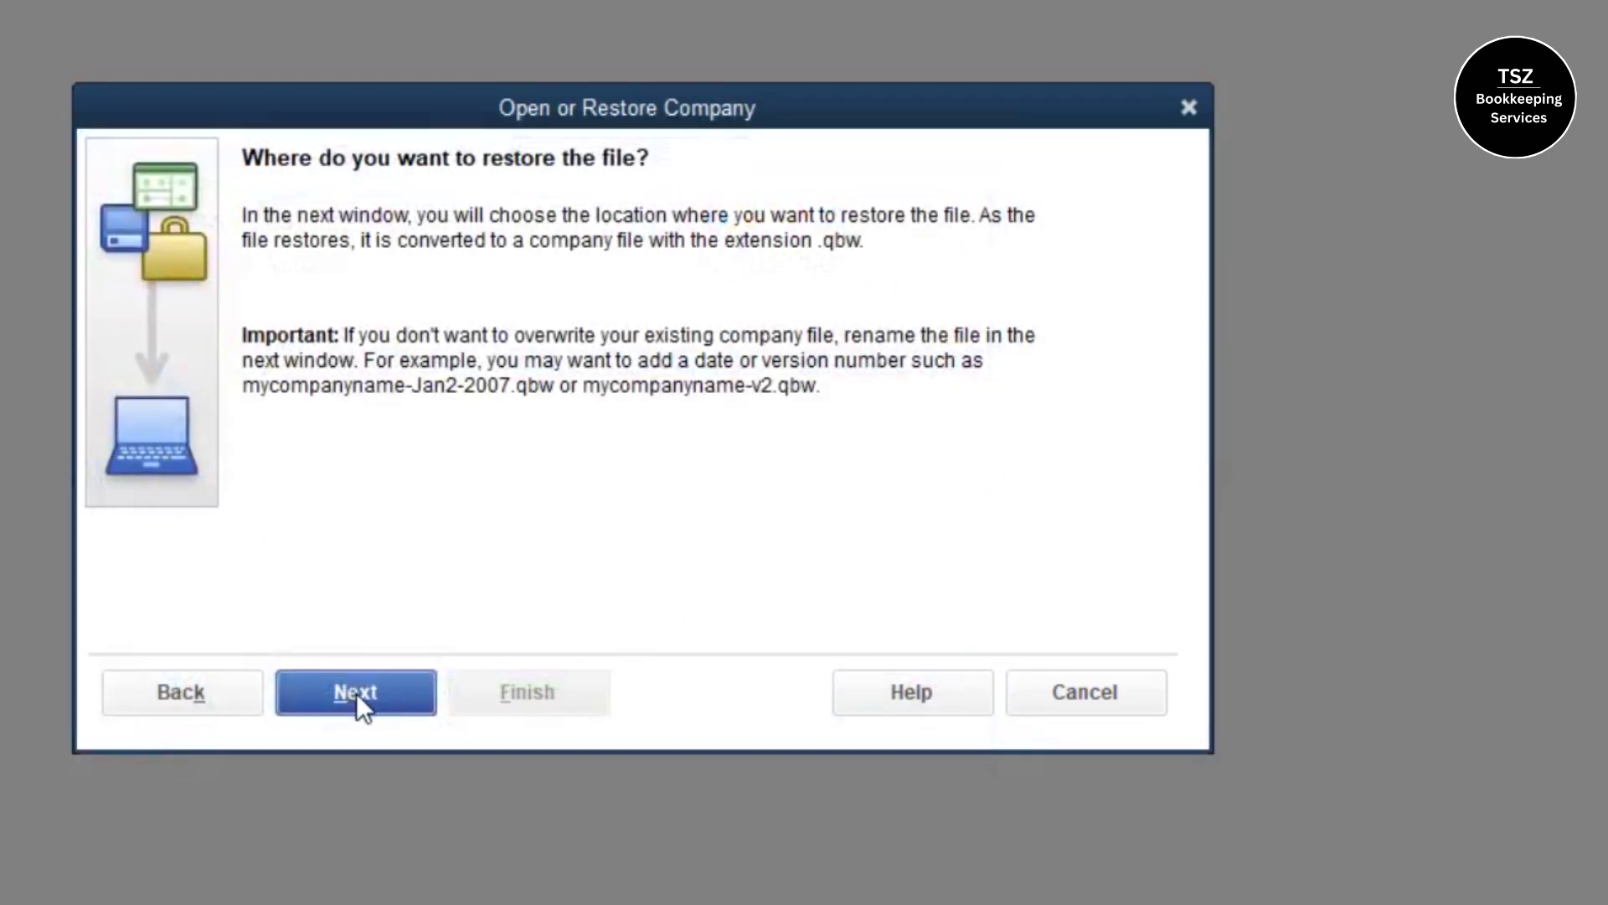
pyautogui.click(355, 692)
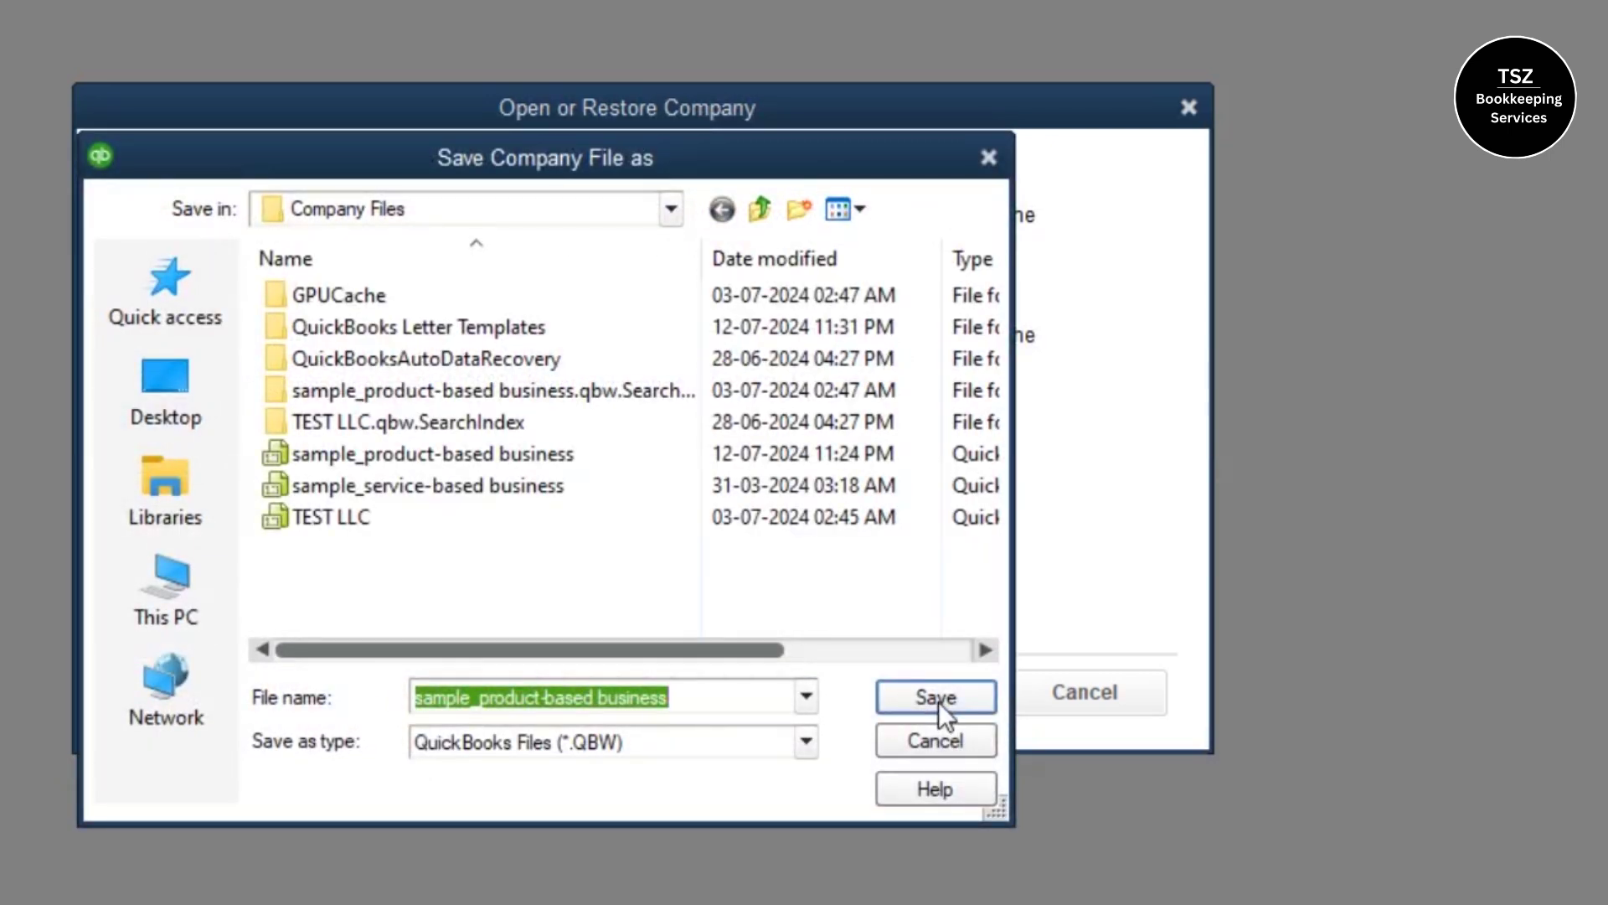
pyautogui.click(938, 701)
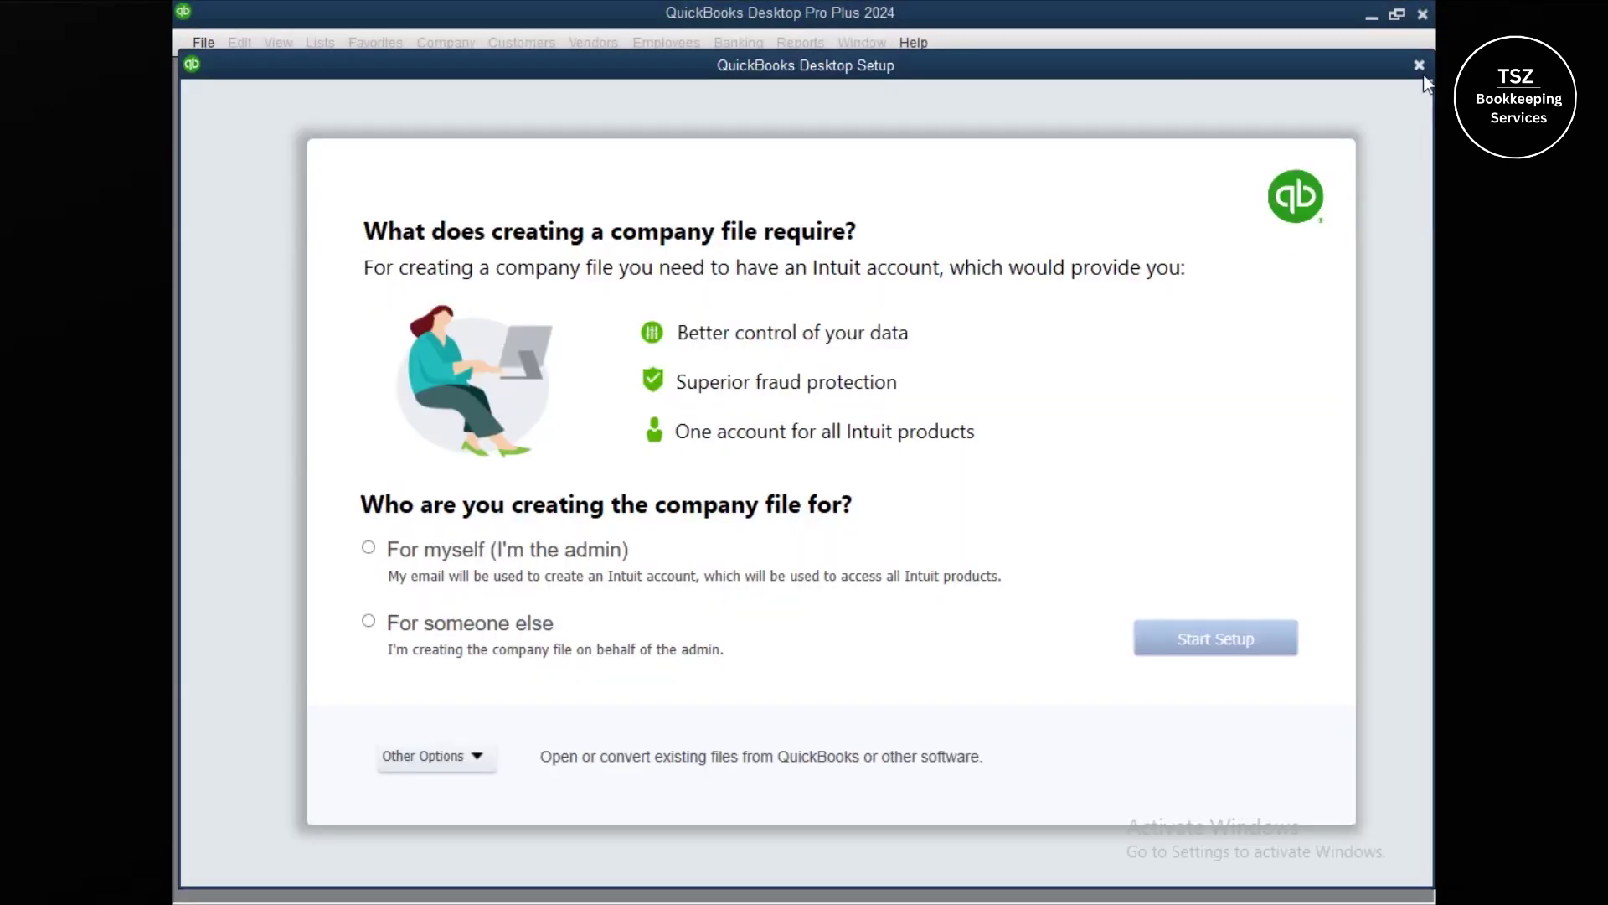
pyautogui.click(1421, 67)
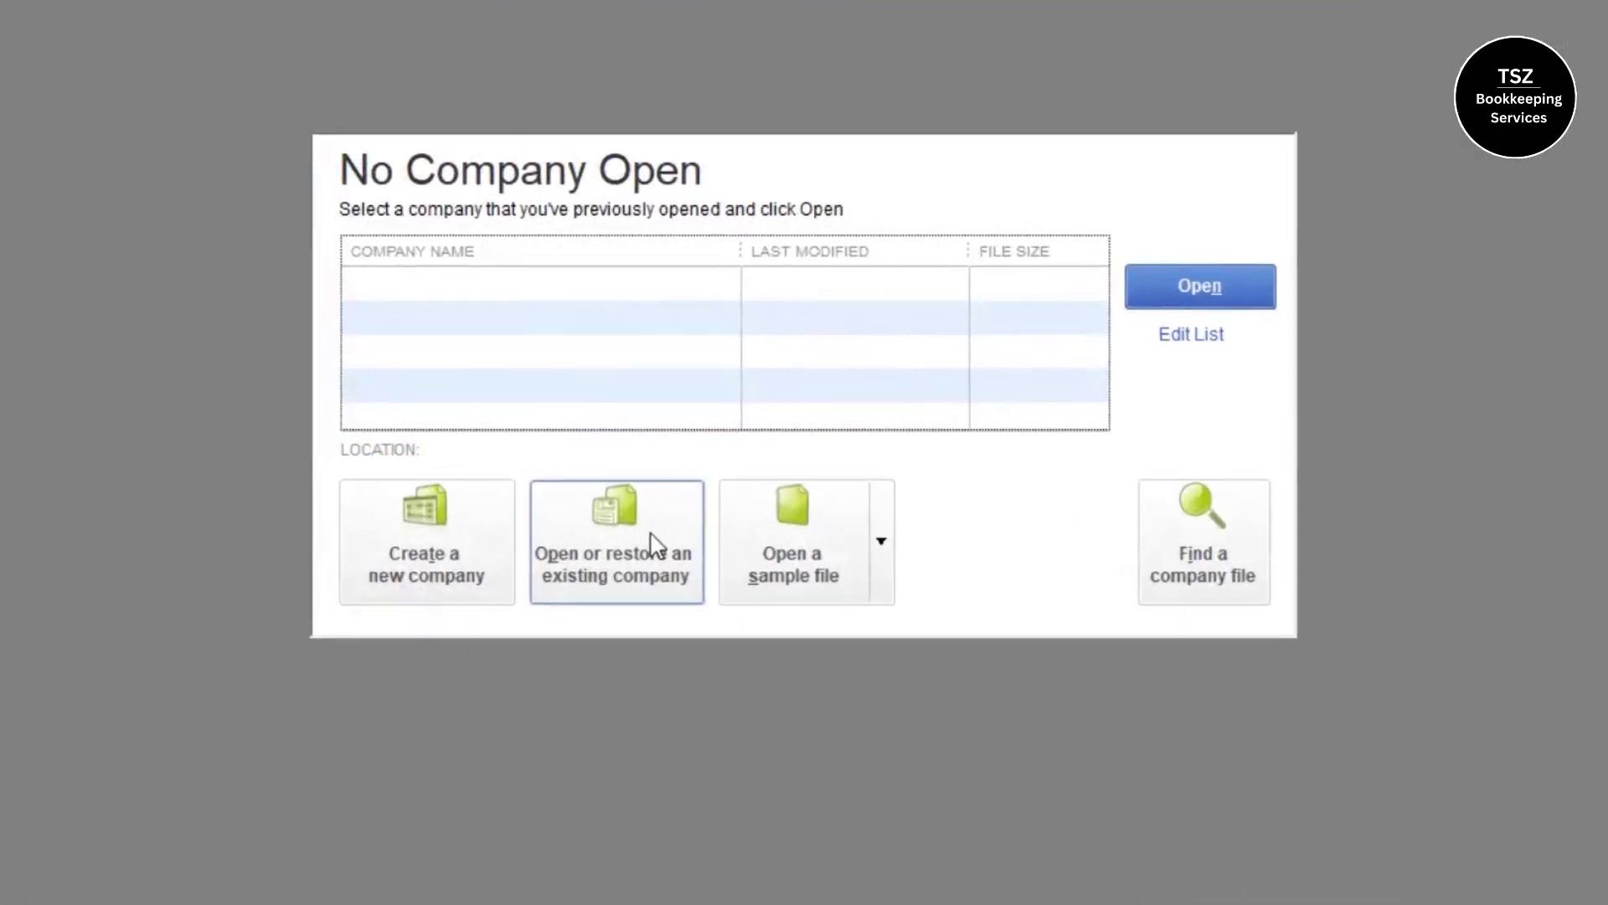
# Step: Choose to restore a backup copy of an existing company that is stored as a local backup
pyautogui.click(691, 516)
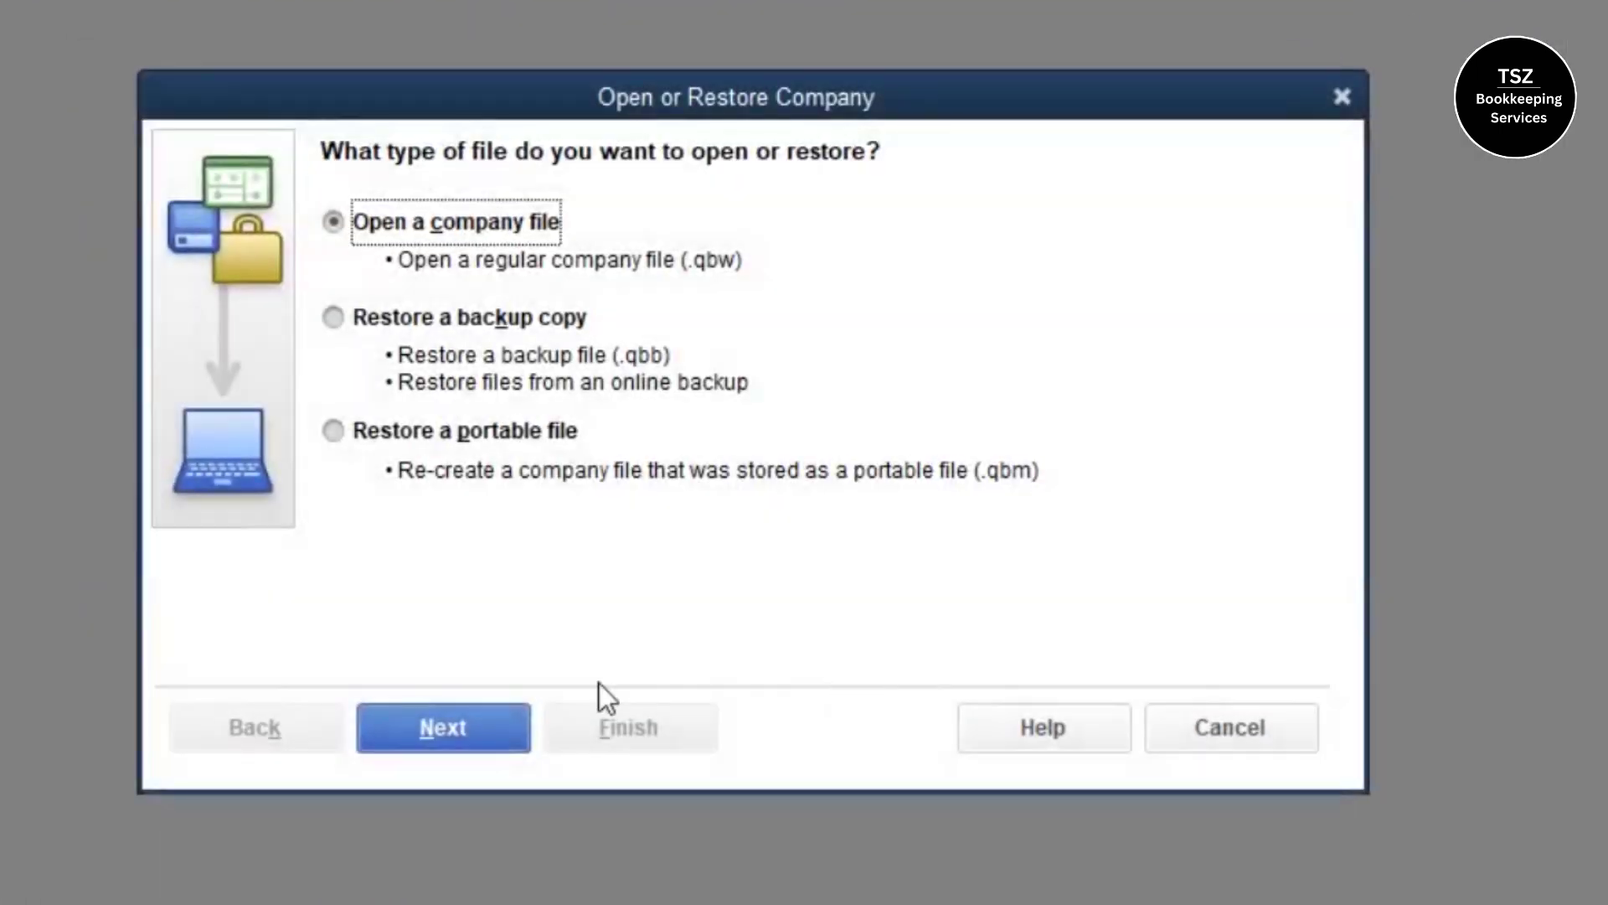
pyautogui.click(334, 316)
pyautogui.click(415, 727)
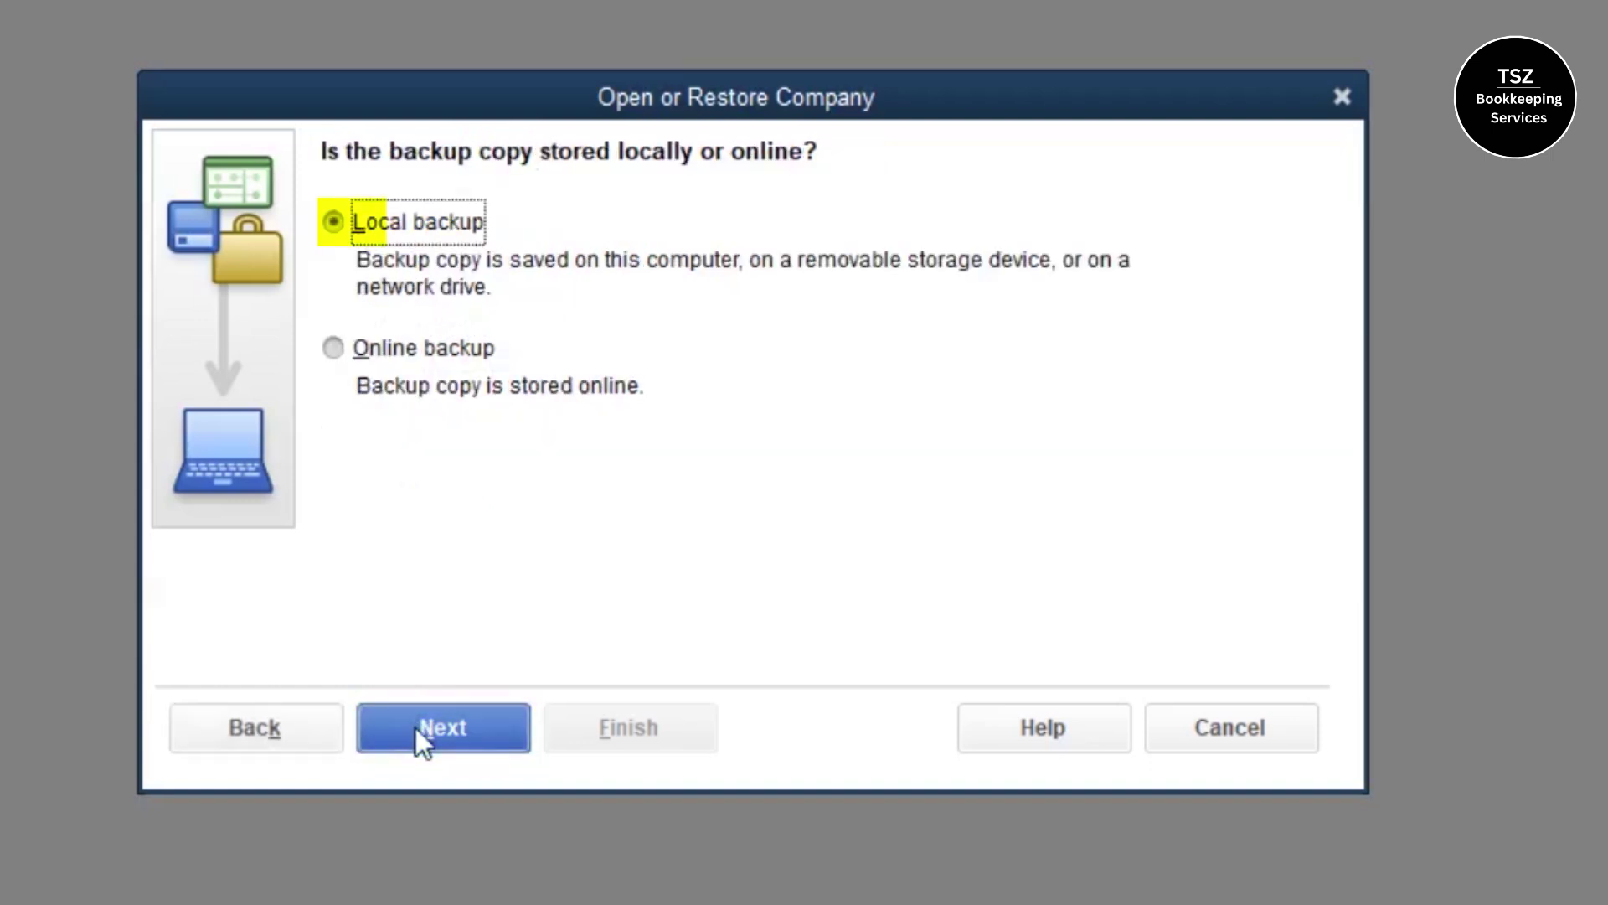
pyautogui.click(416, 727)
# Step: Open the sample_product-based business backup on Local Disk YT (F:) and restore it as sample_product-based business in the Company Files folder
pyautogui.click(282, 641)
pyautogui.scroll(-3, 1114, 591)
pyautogui.scroll(-3, 1124, 587)
pyautogui.doubleClick(566, 636)
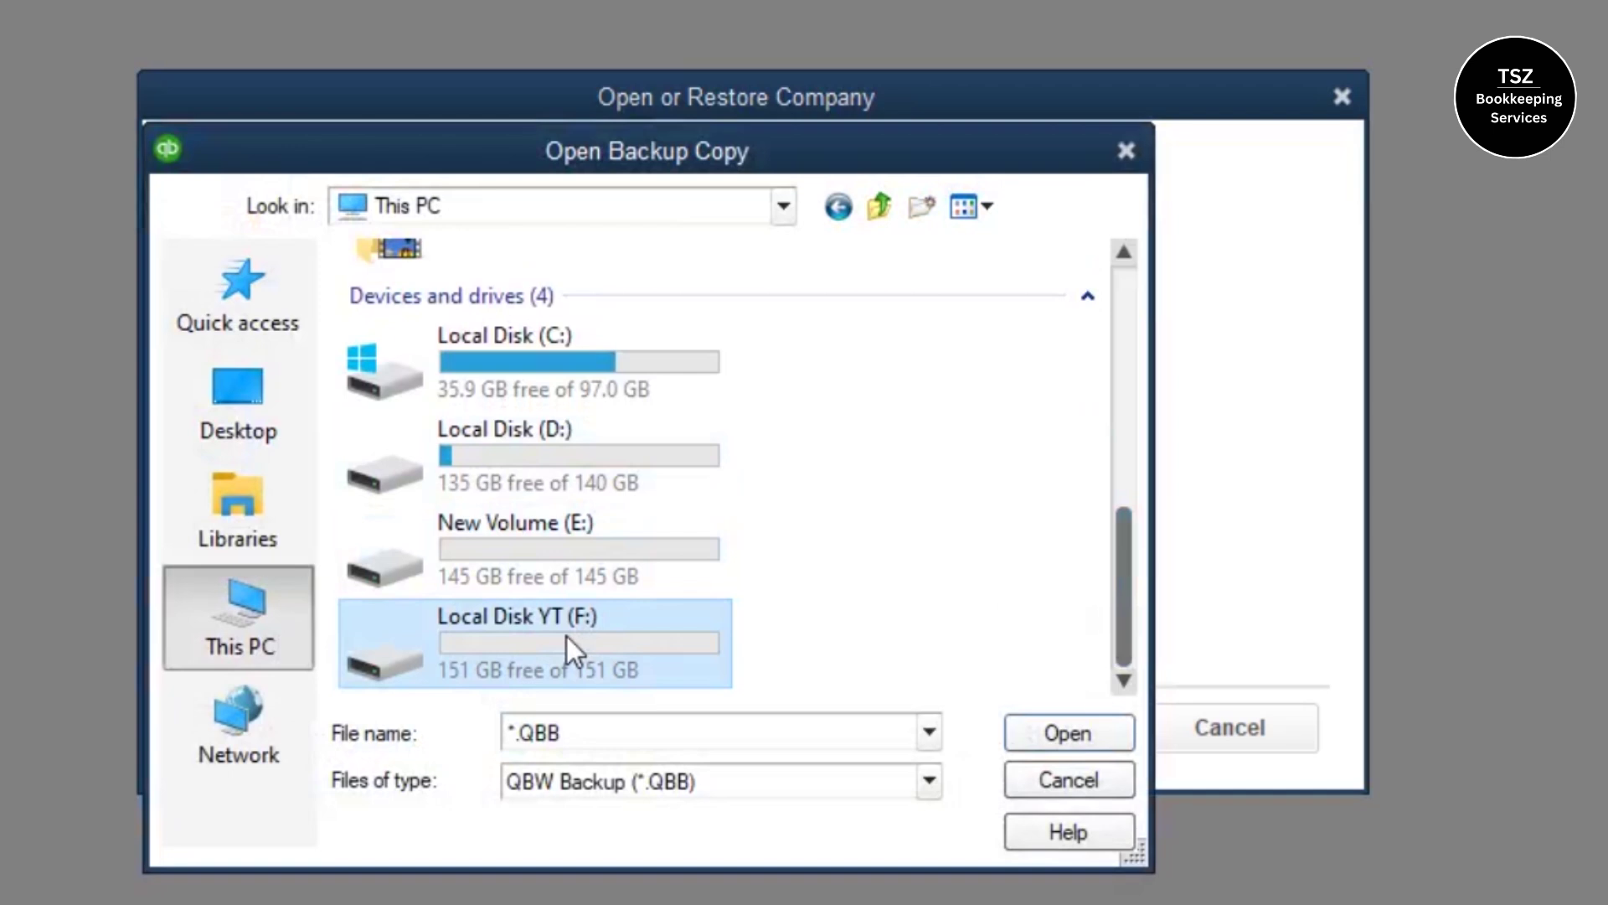
pyautogui.click(514, 377)
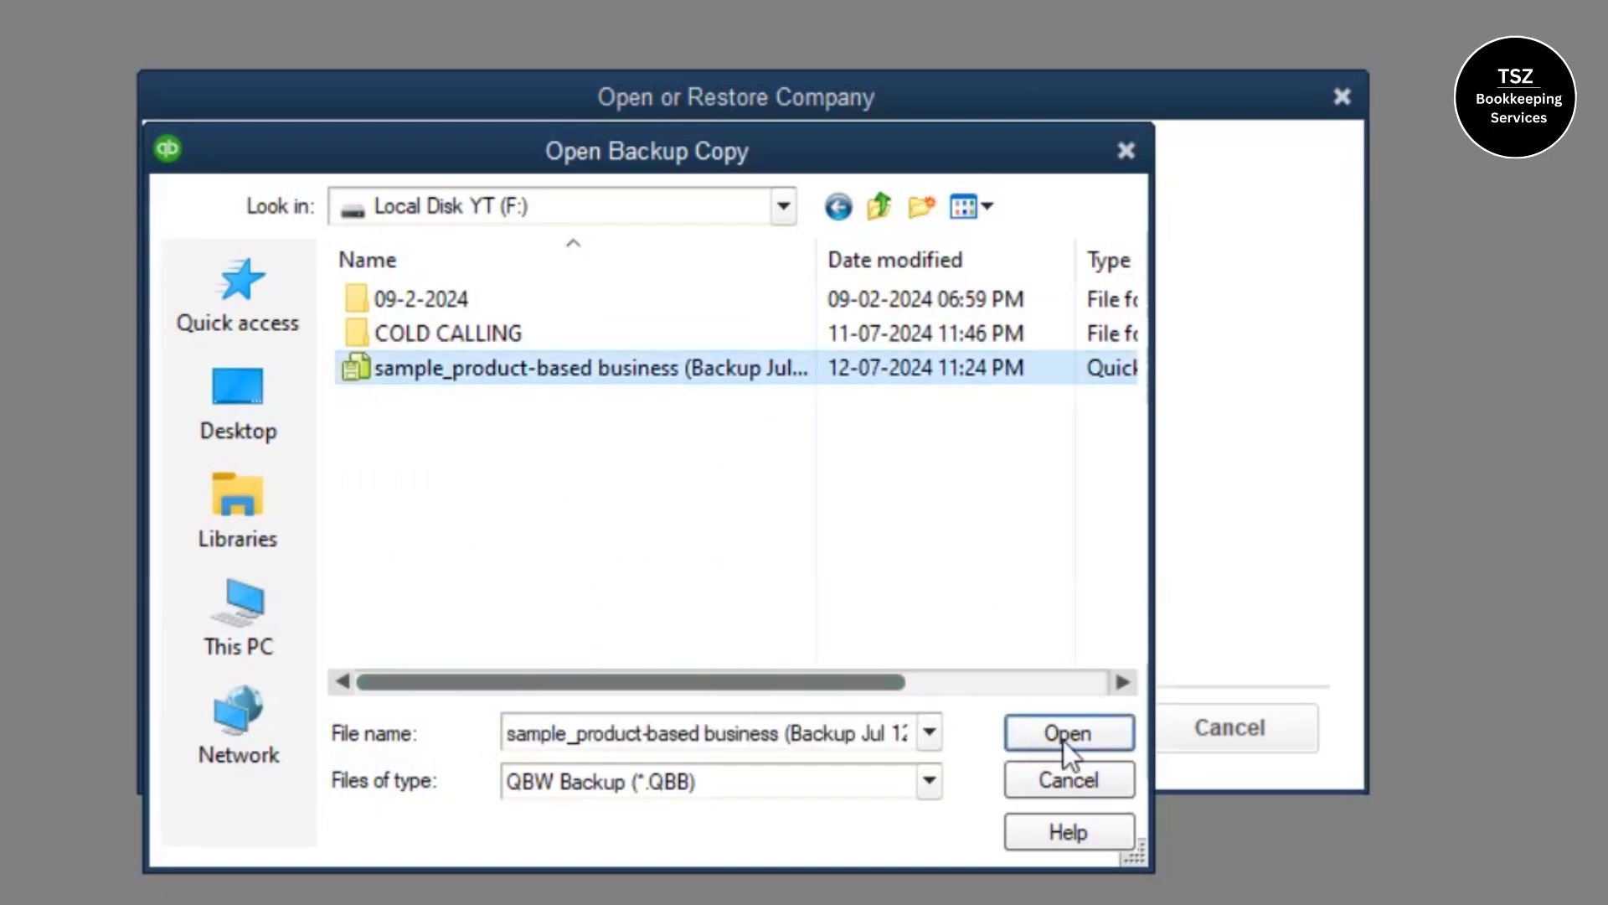
pyautogui.click(1071, 740)
pyautogui.click(490, 719)
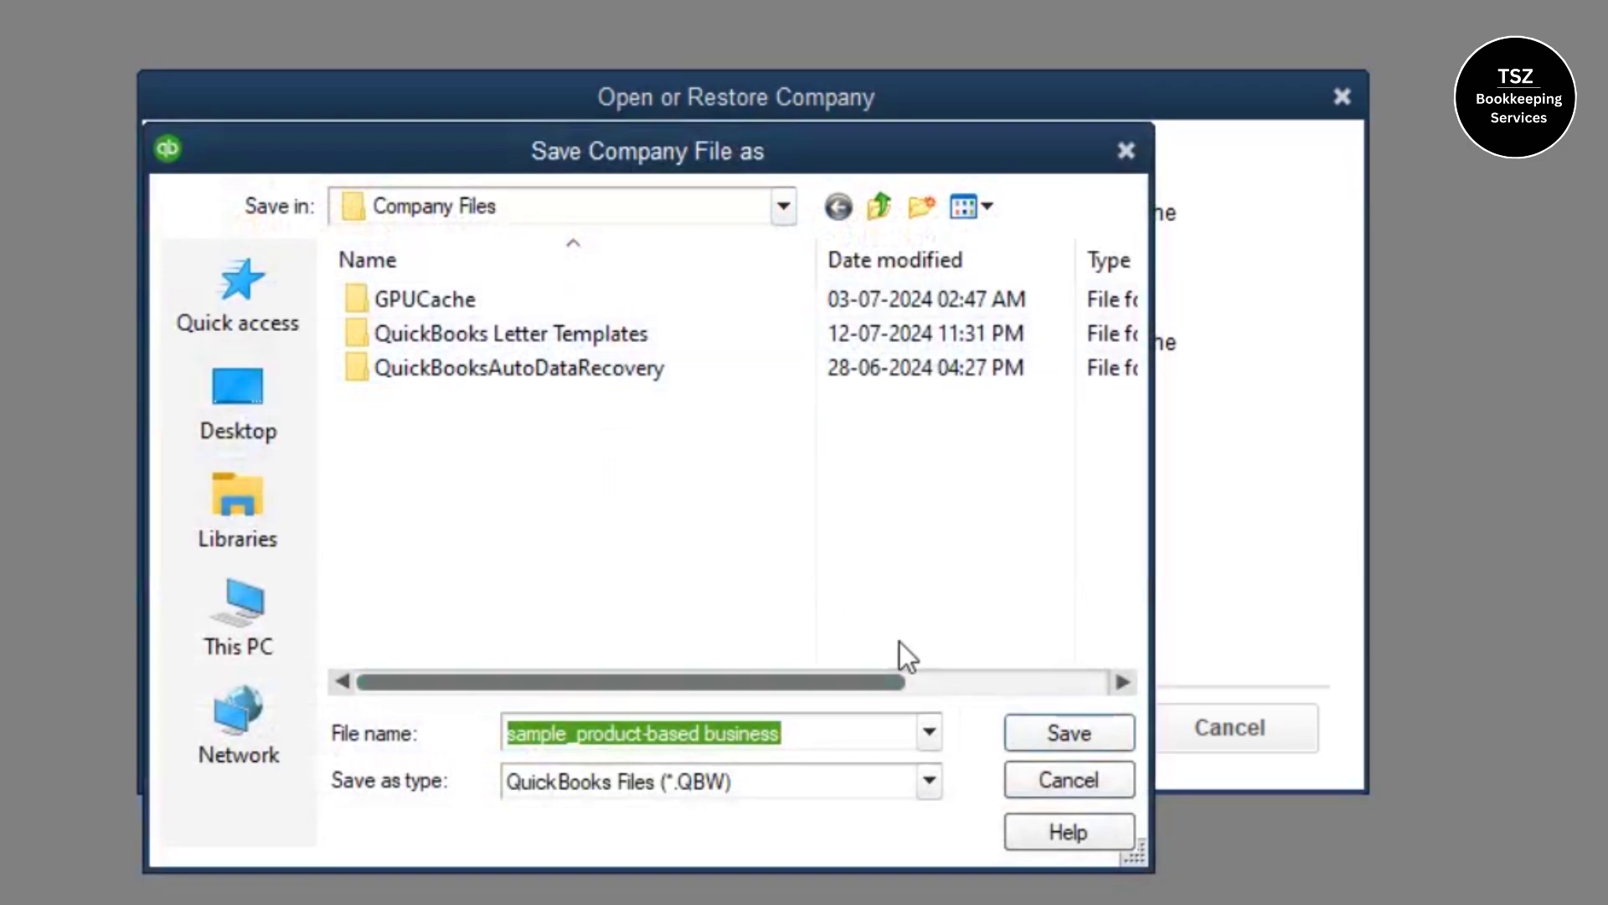
pyautogui.click(1077, 736)
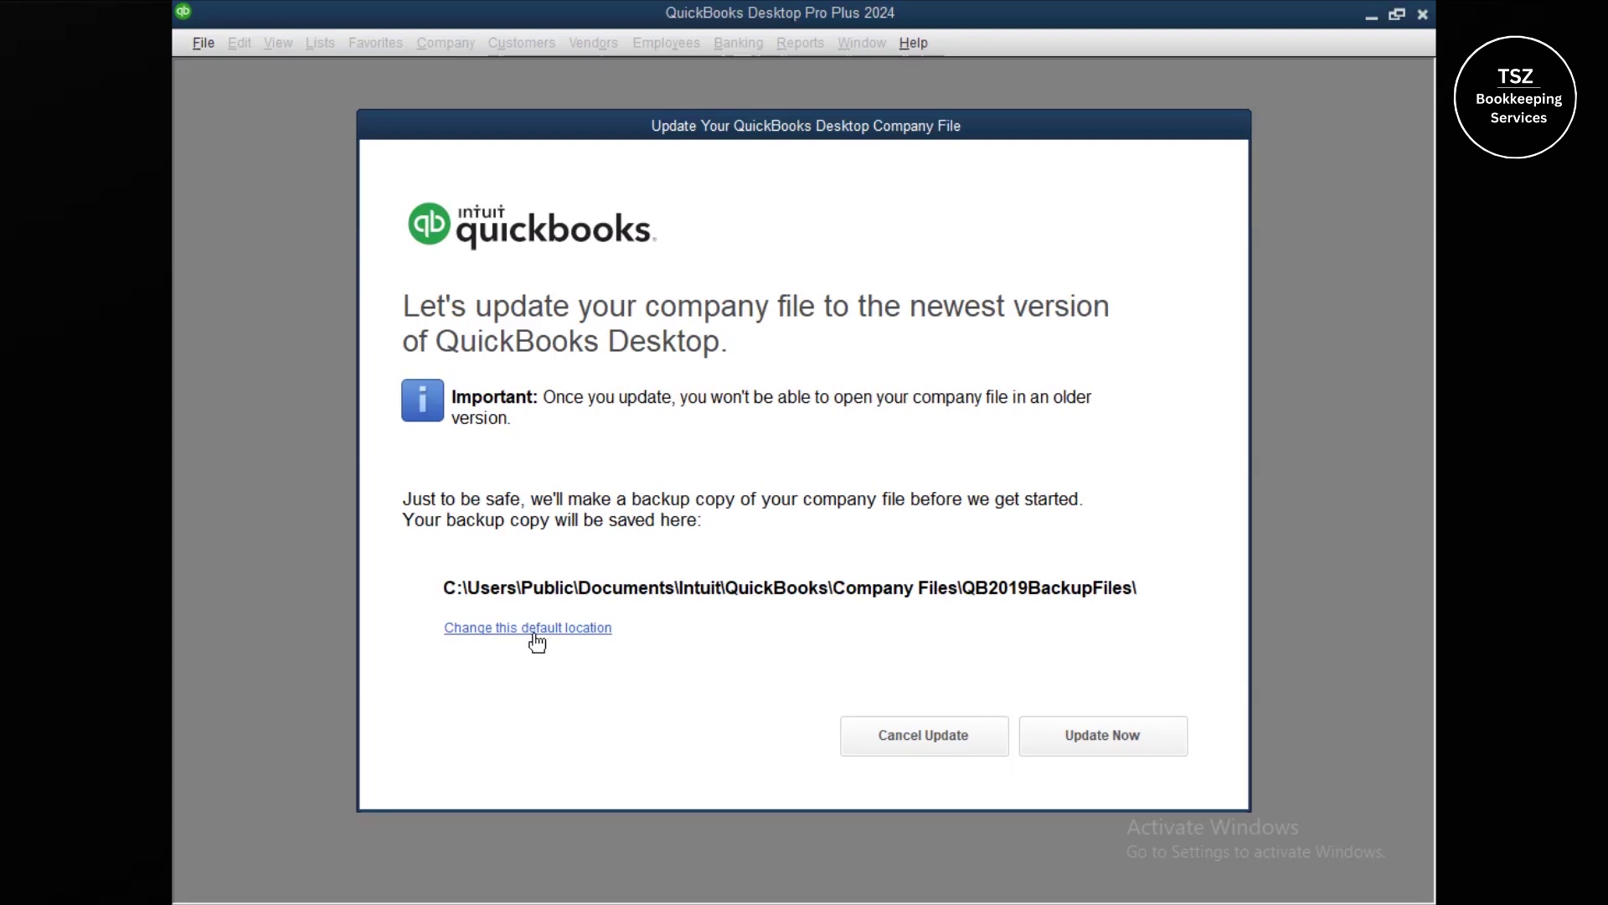
# Step: Update the restored company file to QuickBooks Desktop 2024, keeping the default backup location, and acknowledge the sample file notice
pyautogui.click(1113, 737)
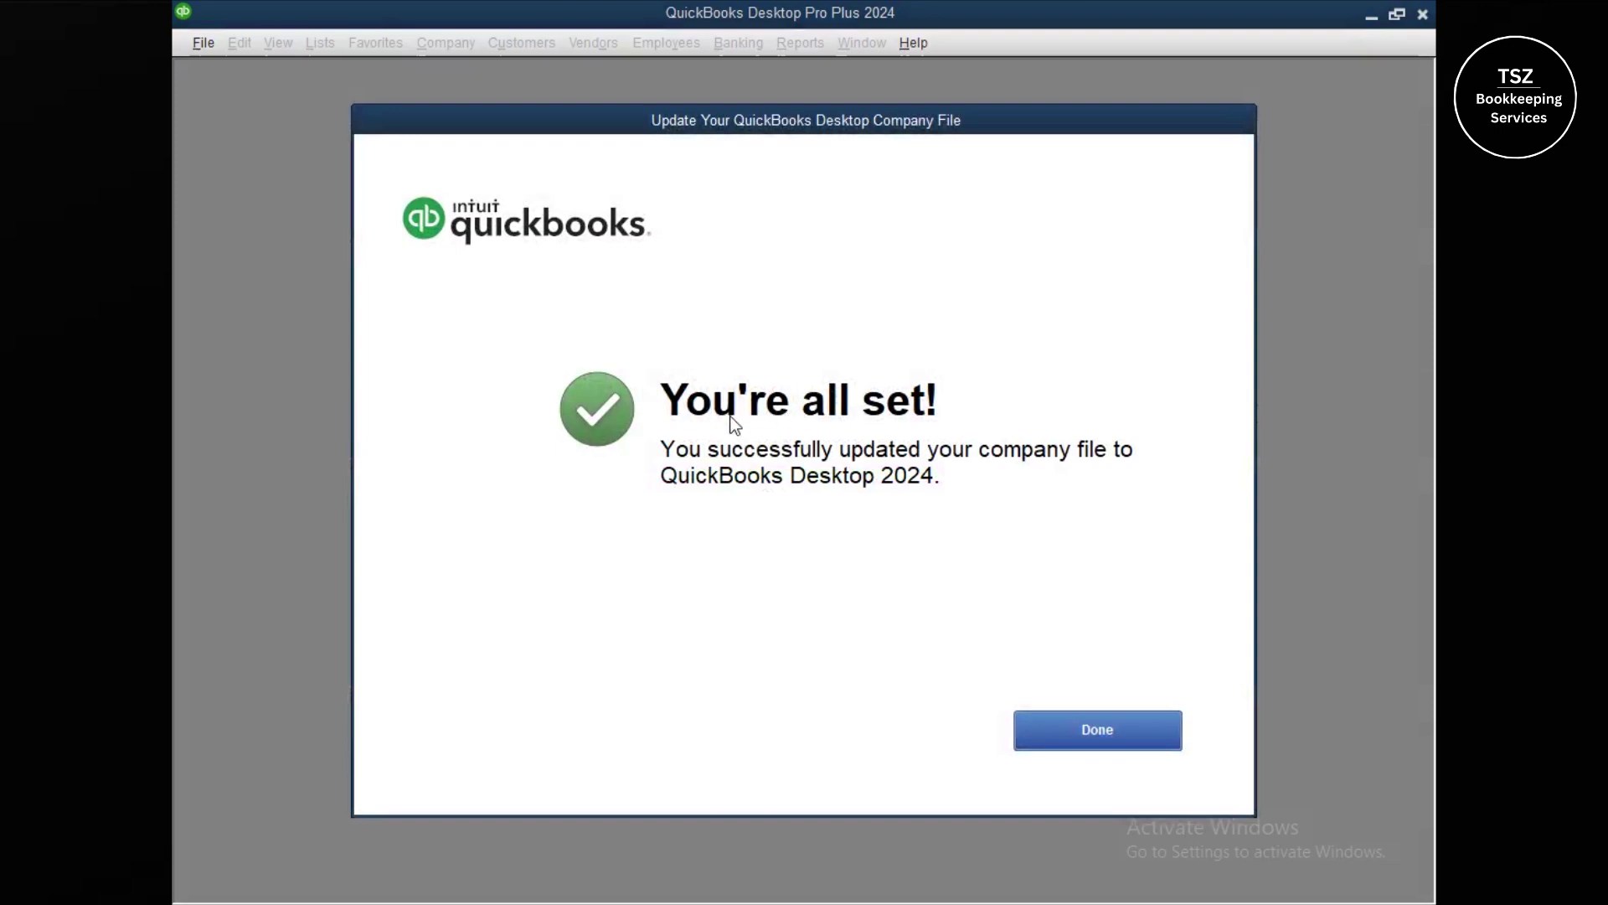
pyautogui.click(1124, 727)
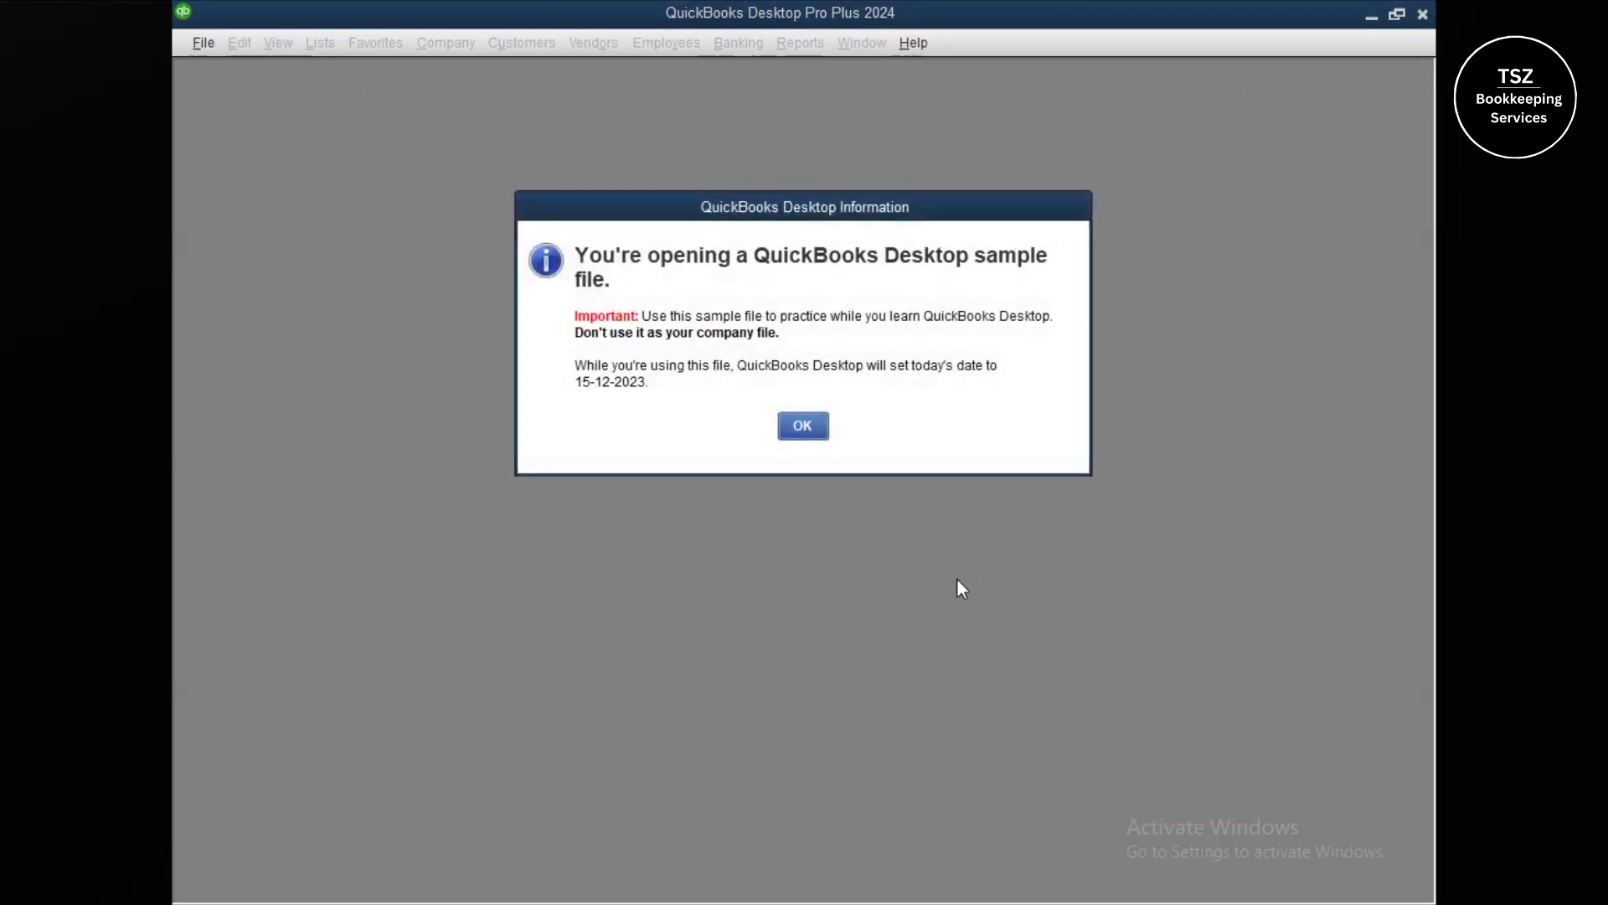
pyautogui.click(801, 425)
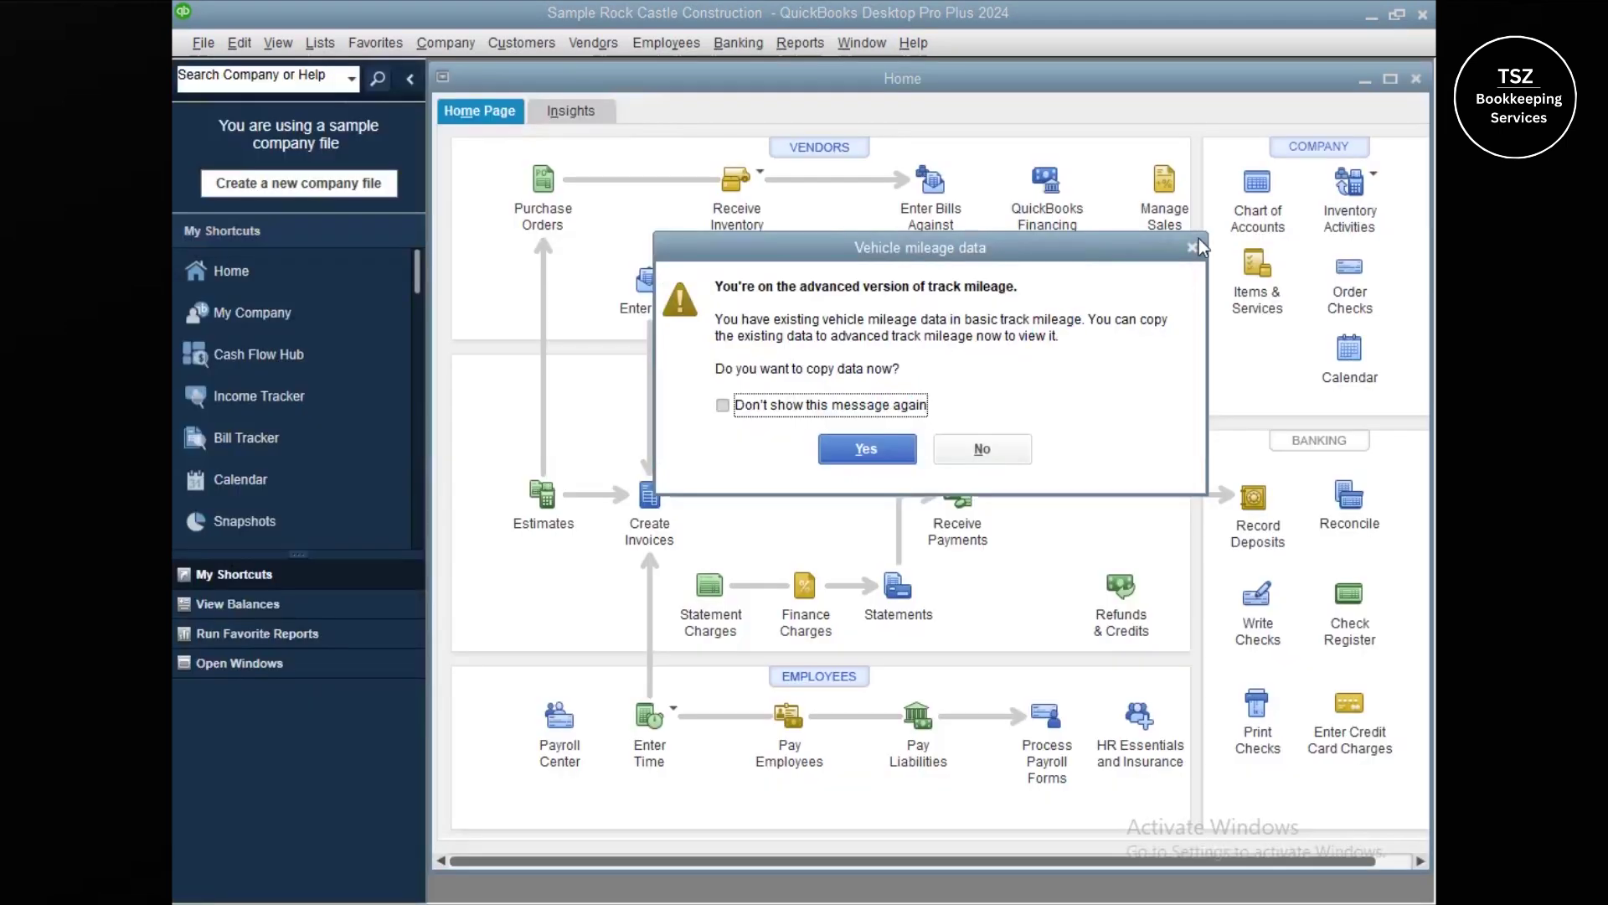
# Step: Dismiss the vehicle mileage data prompt and close the QuickBooks Online & Payroll offer, setting it not to show again
pyautogui.click(1193, 248)
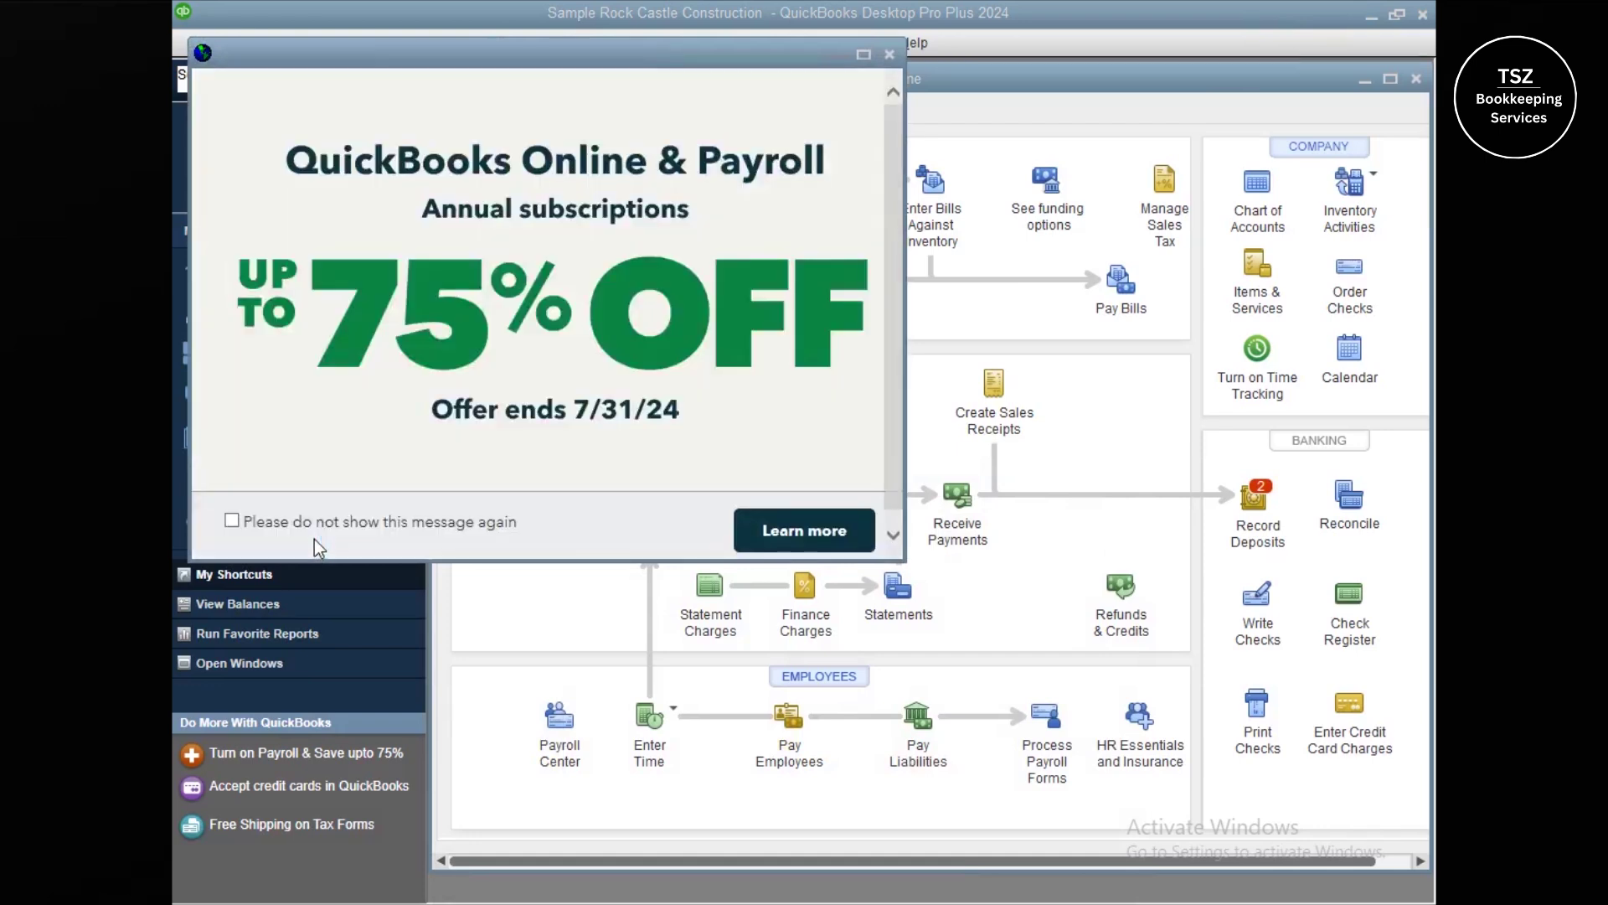
pyautogui.click(319, 525)
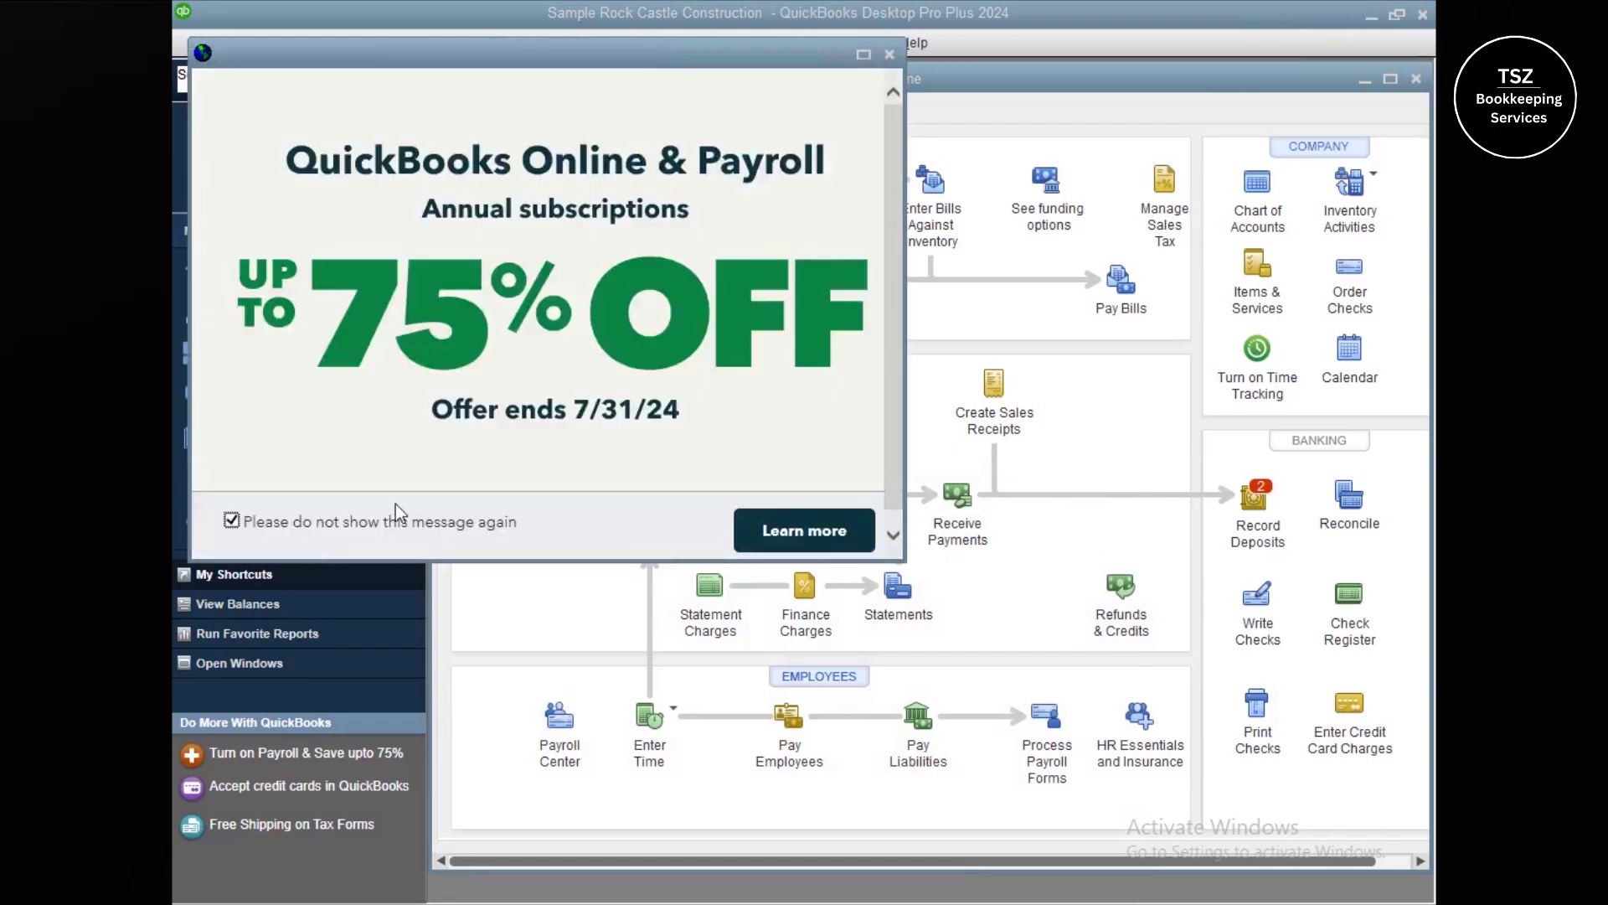
pyautogui.click(890, 55)
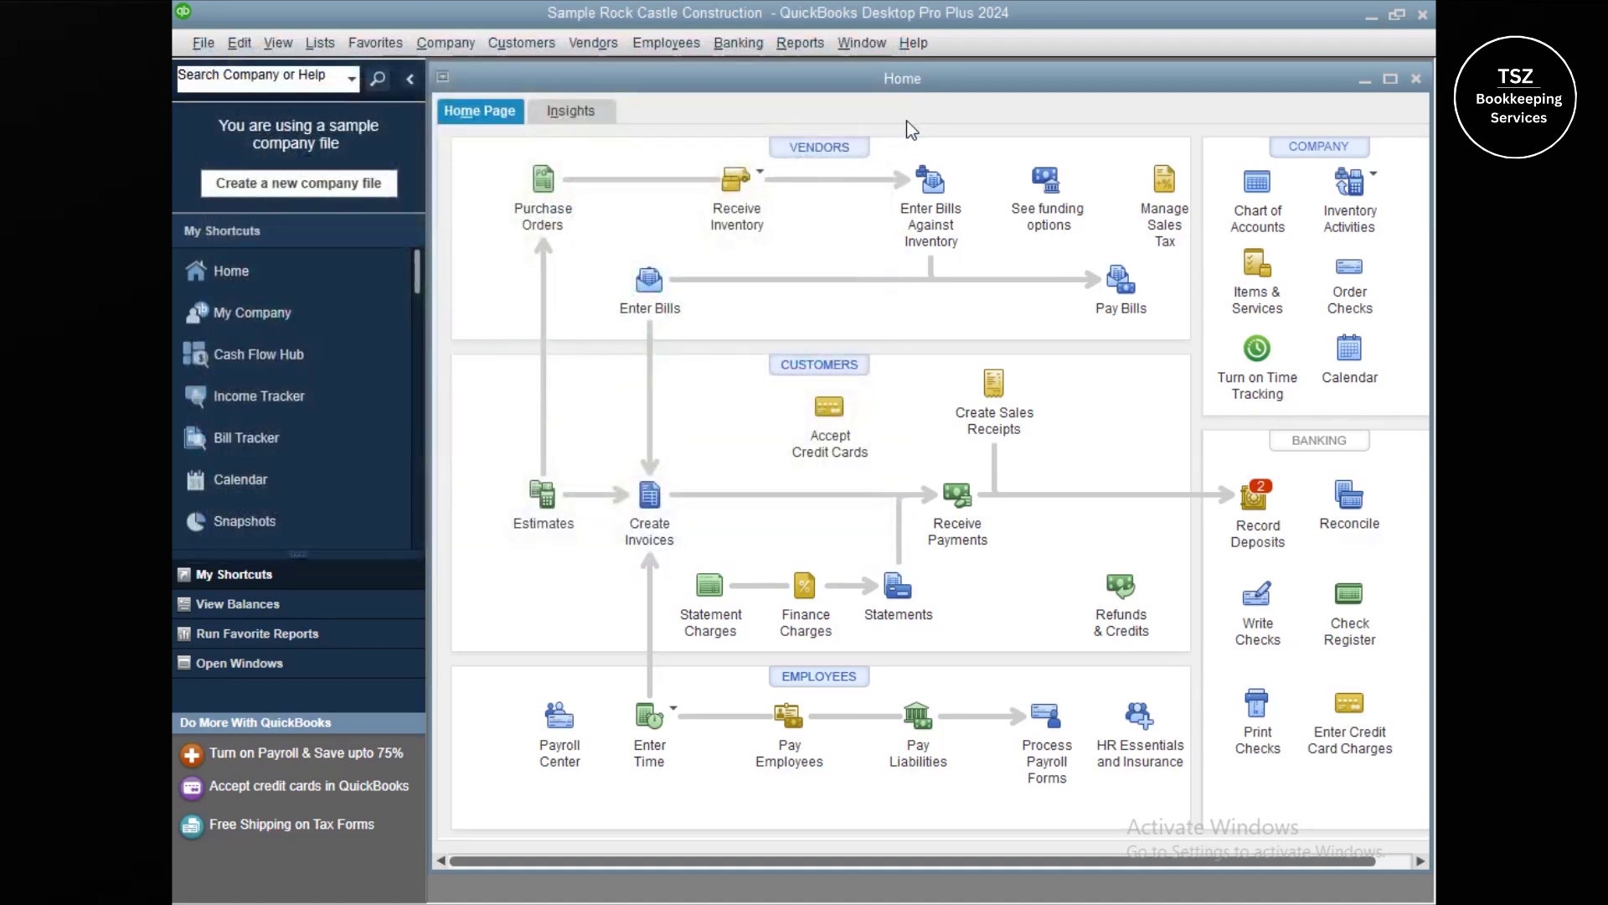